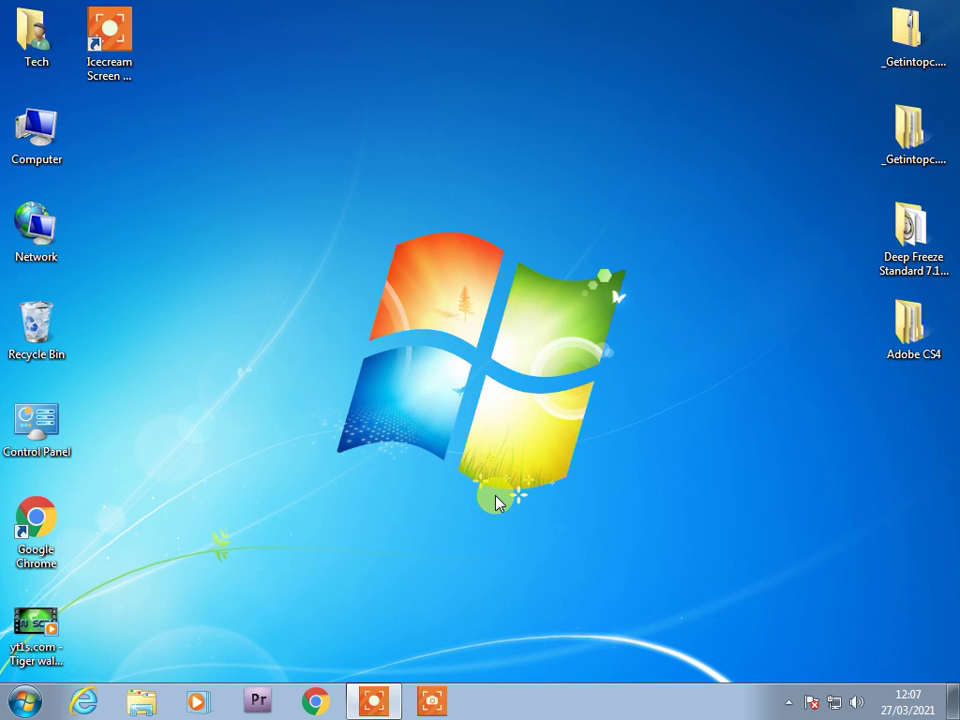
Step: Start Adobe Premiere Pro and create a new project named Untitled, overwriting the existing project
click(258, 702)
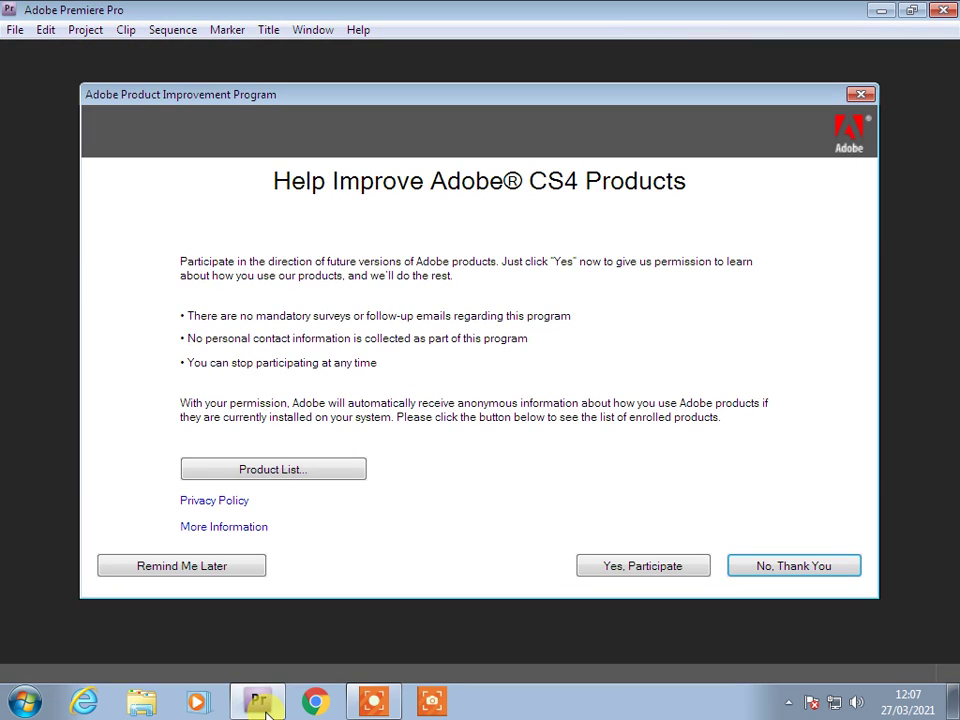
click(814, 566)
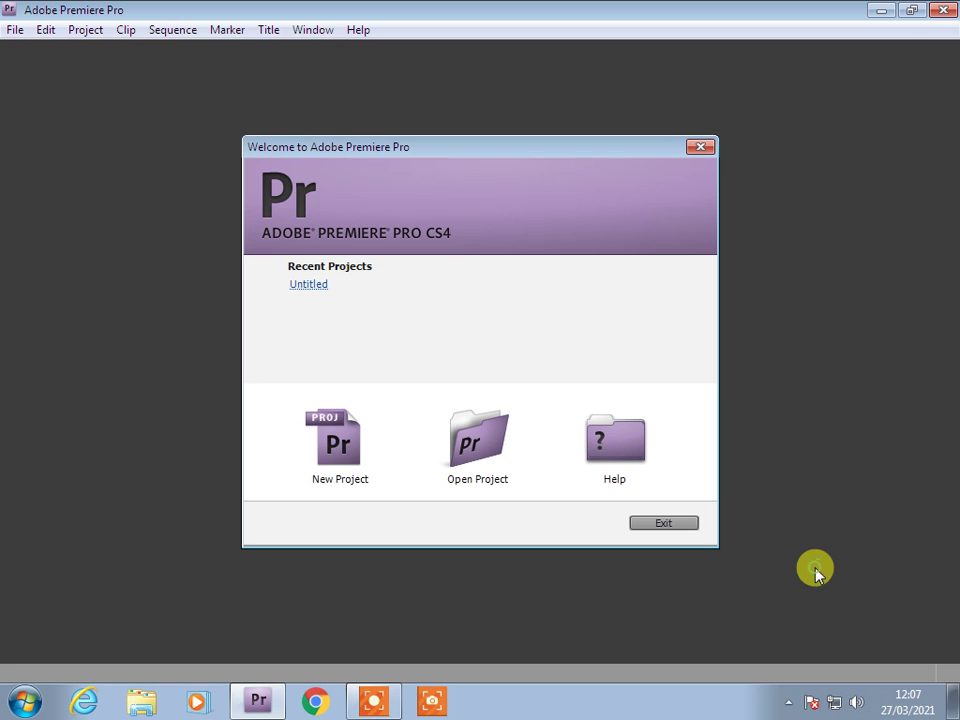
click(351, 457)
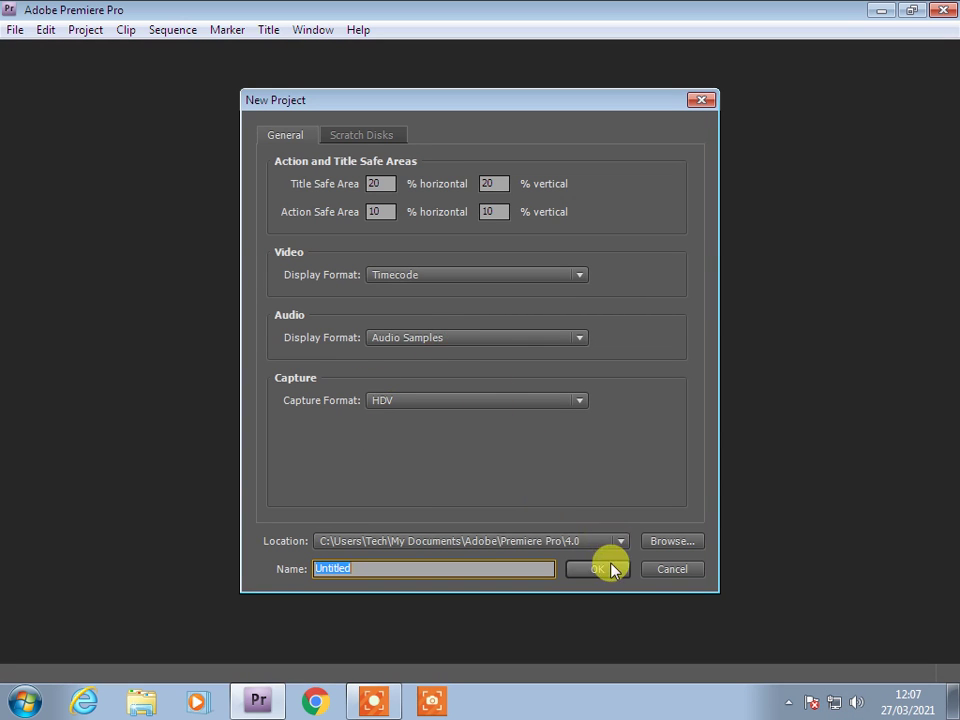
click(611, 568)
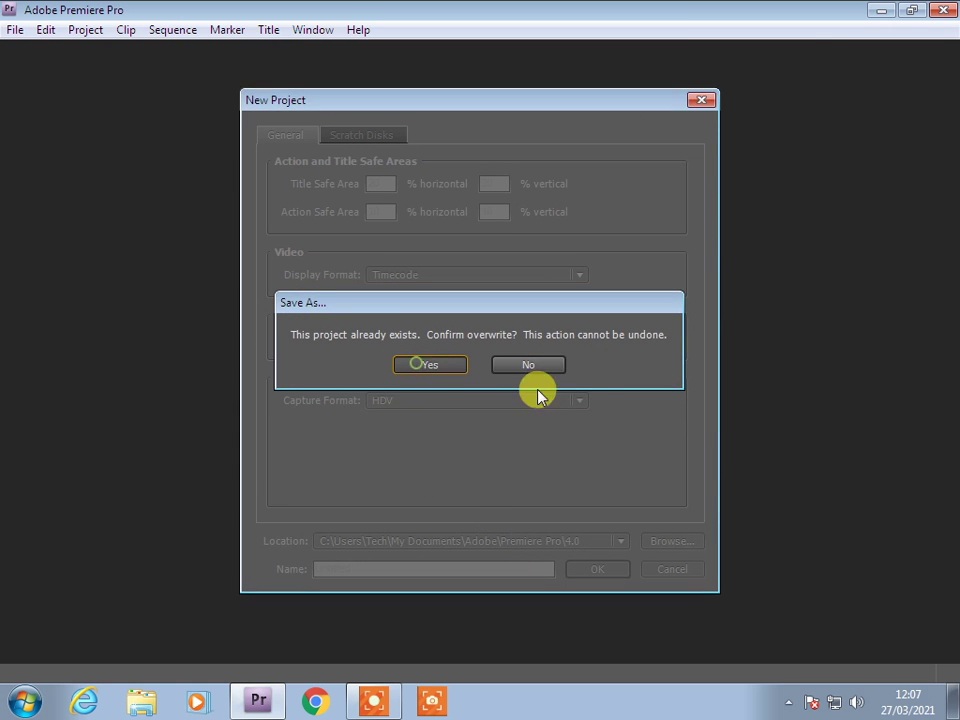
click(429, 367)
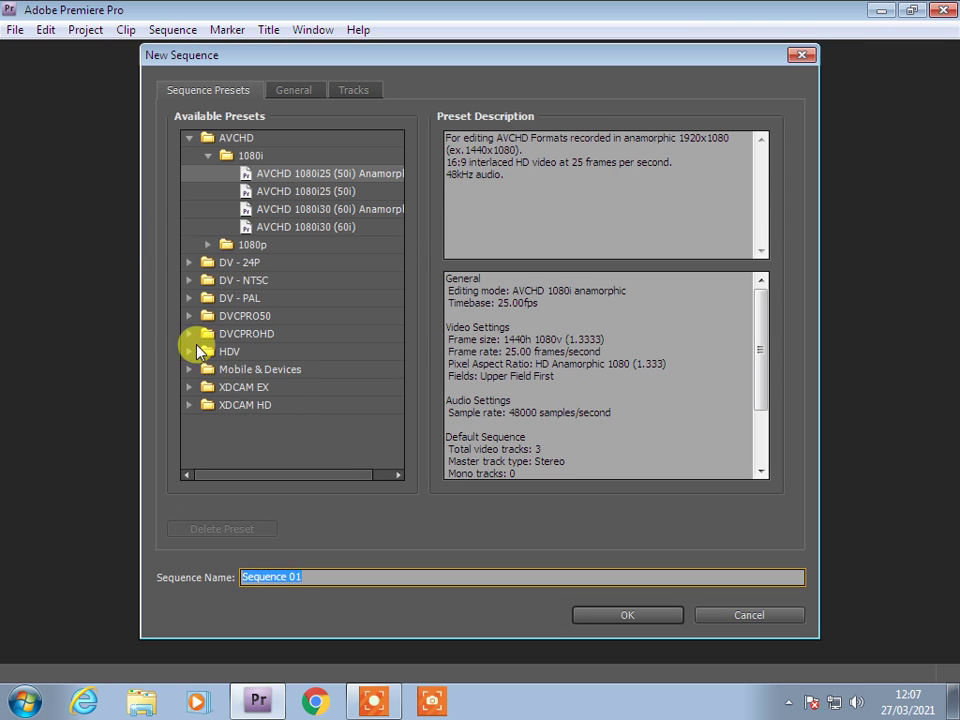
Step: Create Sequence 01 from an HDV preset and slightly widen the Project panel
click(192, 352)
double_click(236, 387)
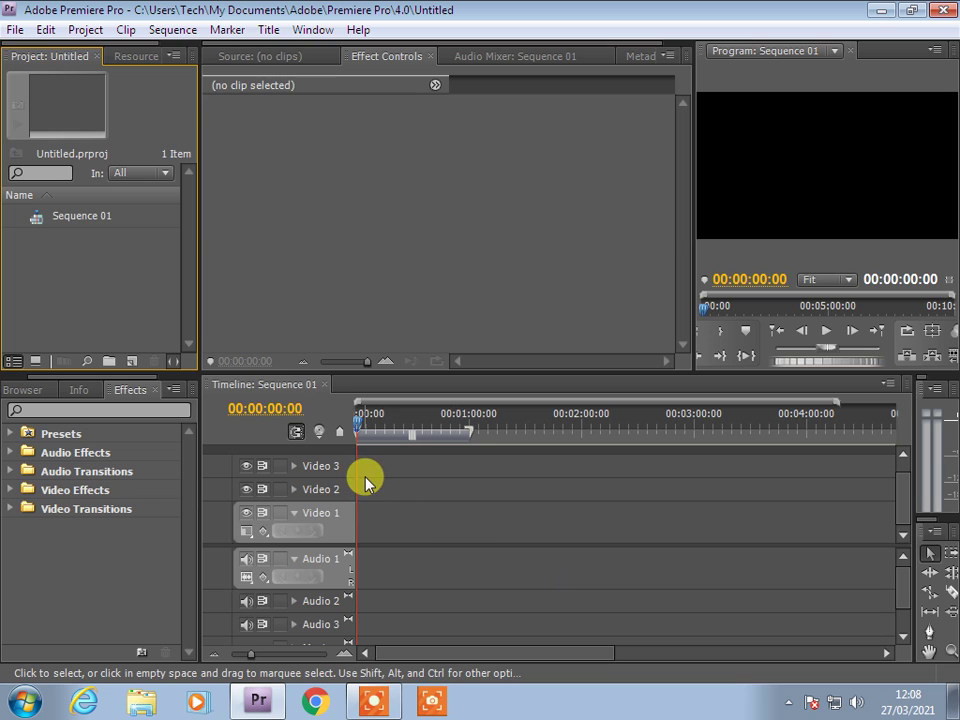
drag(198, 271, 225, 295)
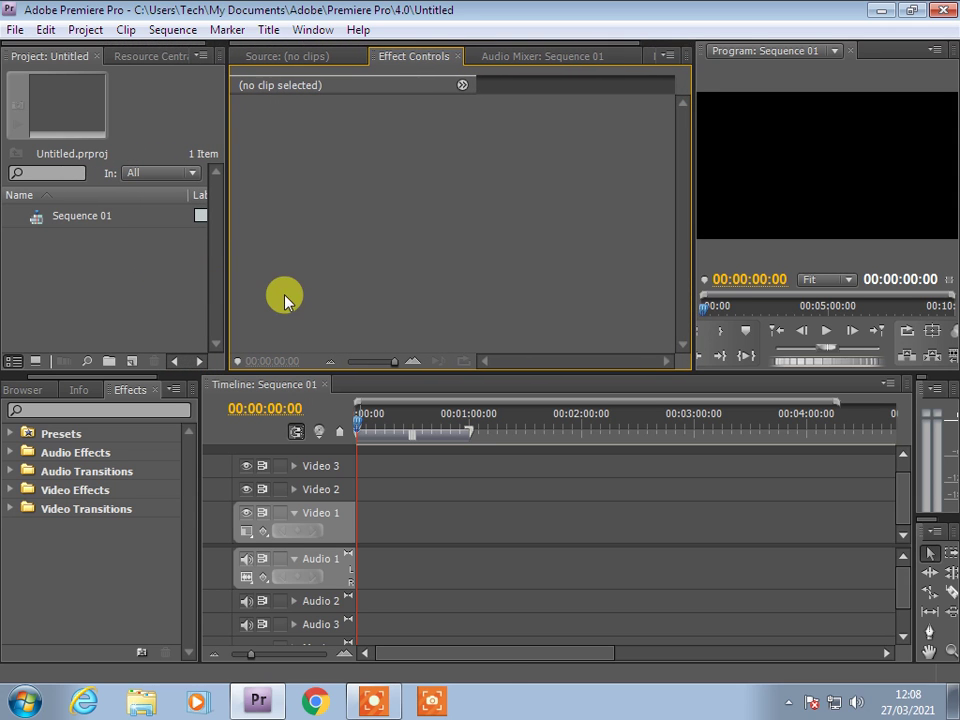
Step: Import the Wildlife video from the Sample Videos folder of the Videos library into the project
click(374, 699)
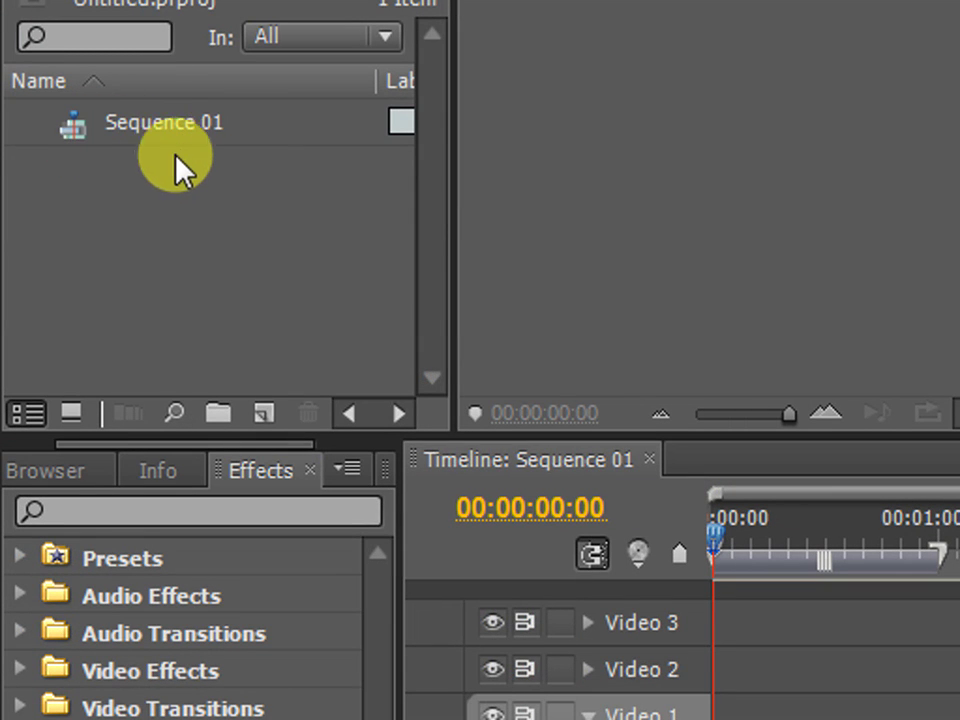
double_click(167, 214)
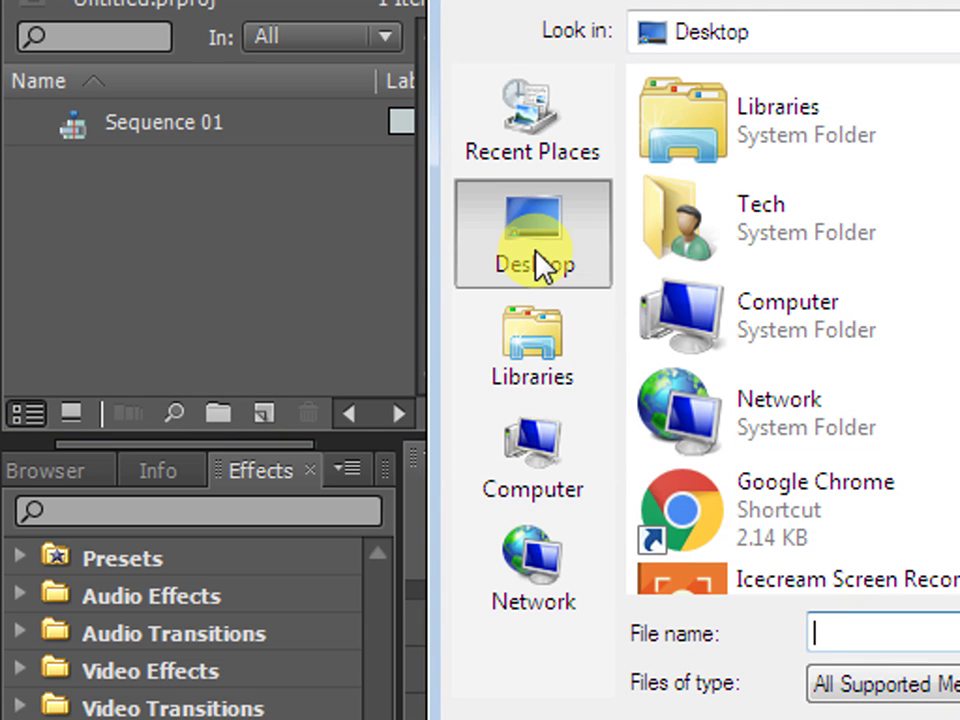
click(563, 420)
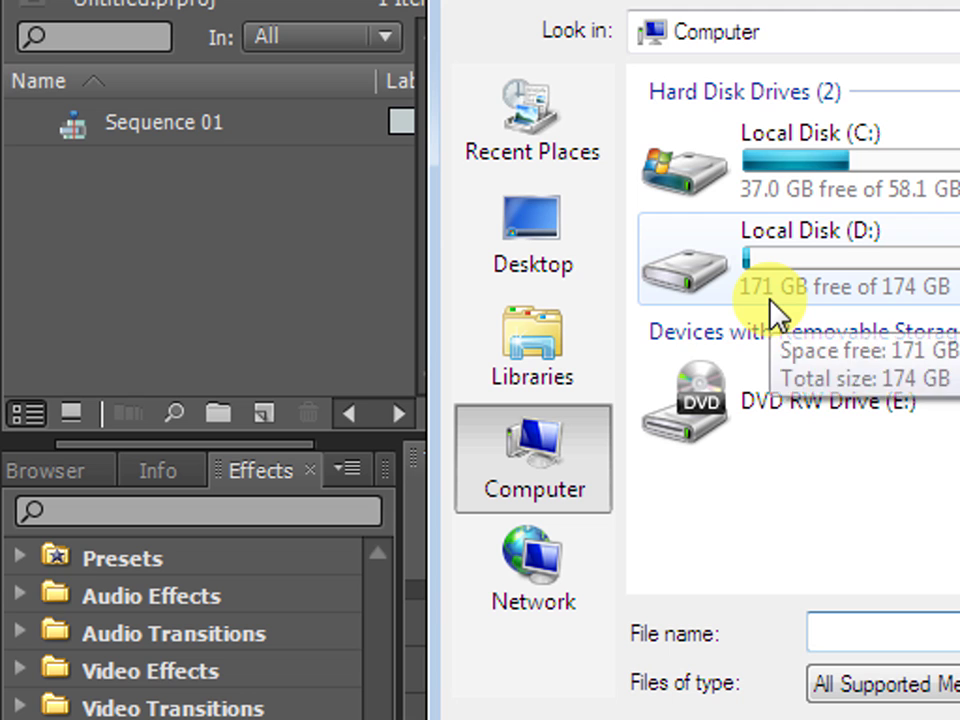
click(567, 345)
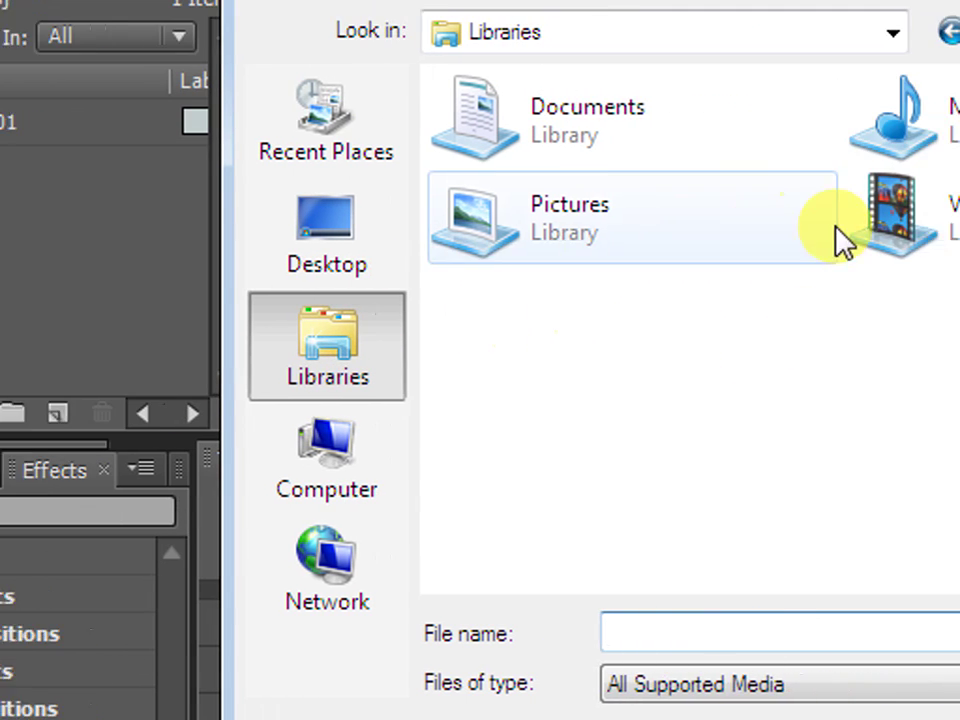
double_click(836, 236)
double_click(497, 257)
click(420, 230)
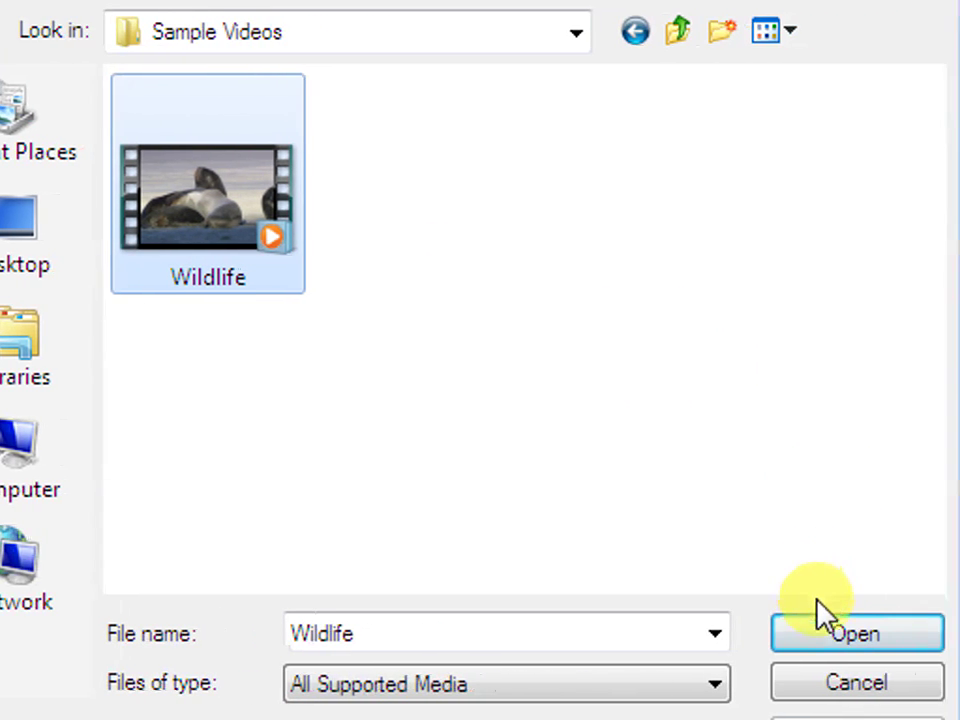
click(822, 614)
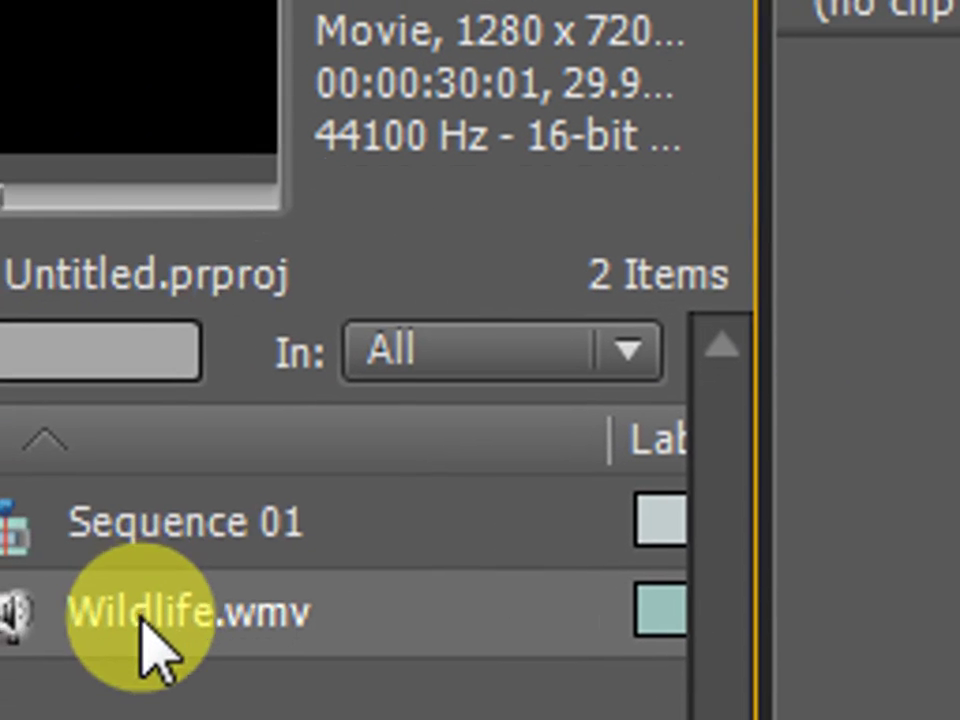
Step: Try to place the Wildlife.wmv clip in the Effect Controls area
click(144, 617)
click(812, 610)
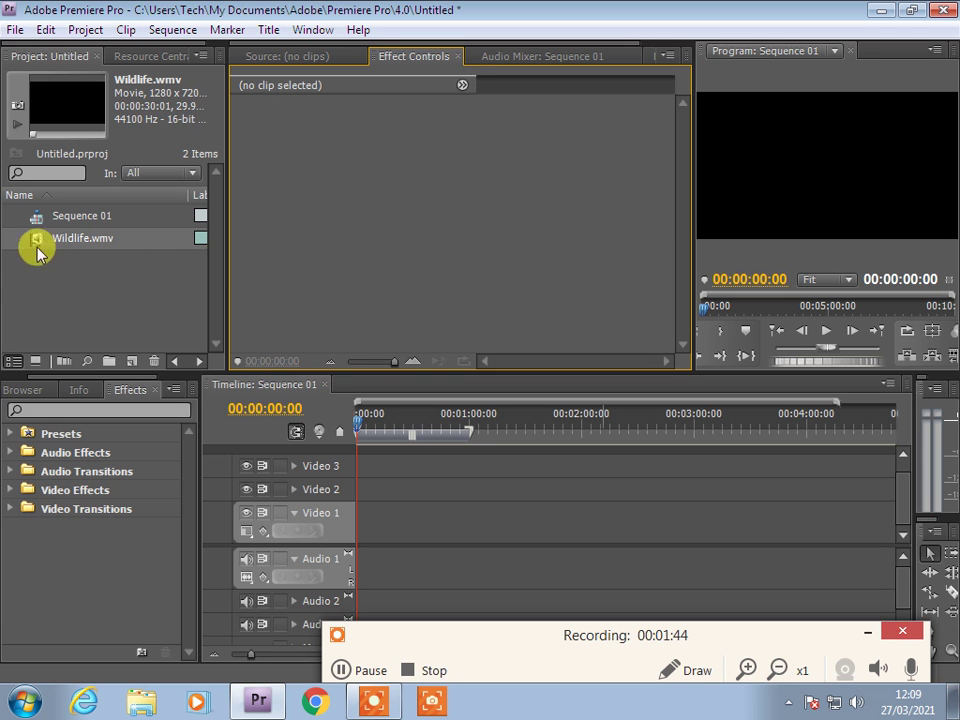
click(36, 239)
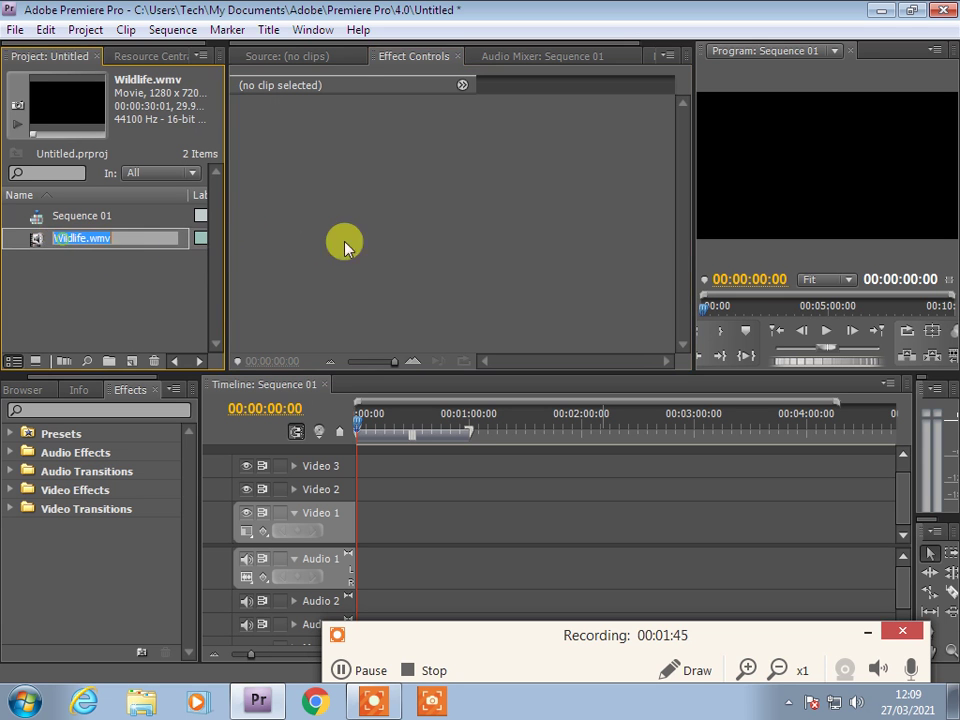
click(21, 239)
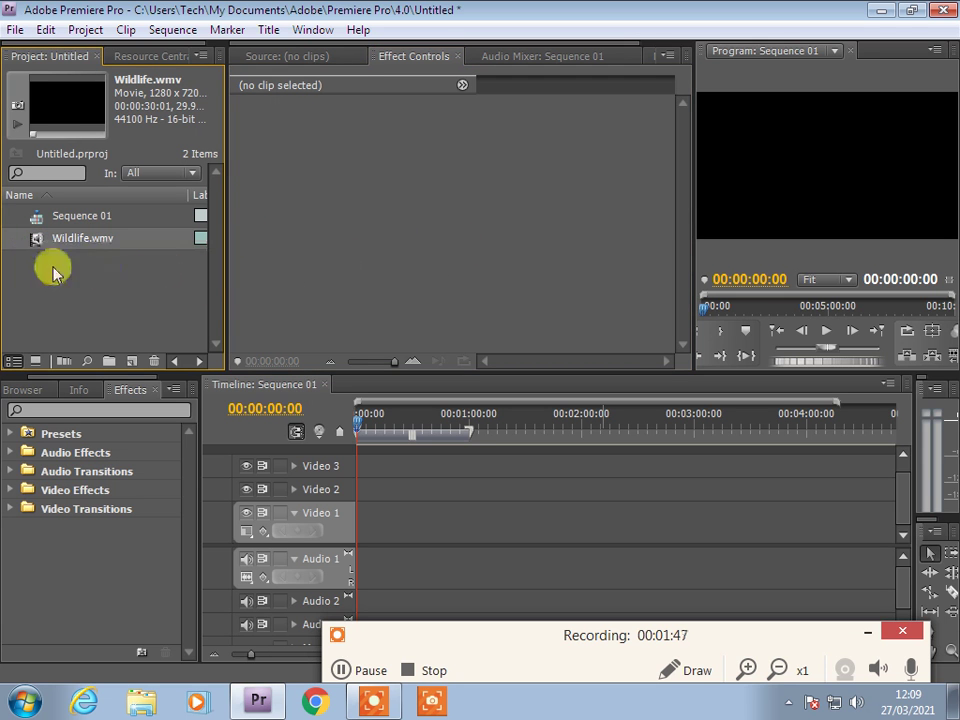
click(11, 240)
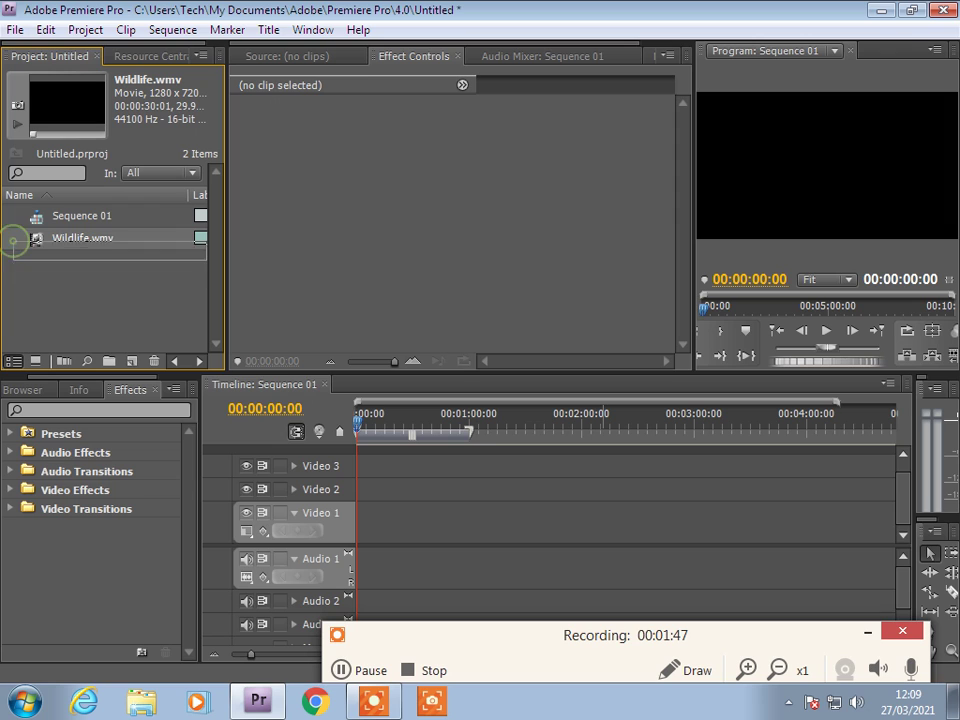
click(154, 272)
mouse_move(20, 237)
mouse_down()
mouse_move(43, 250)
mouse_move(431, 257)
mouse_up()
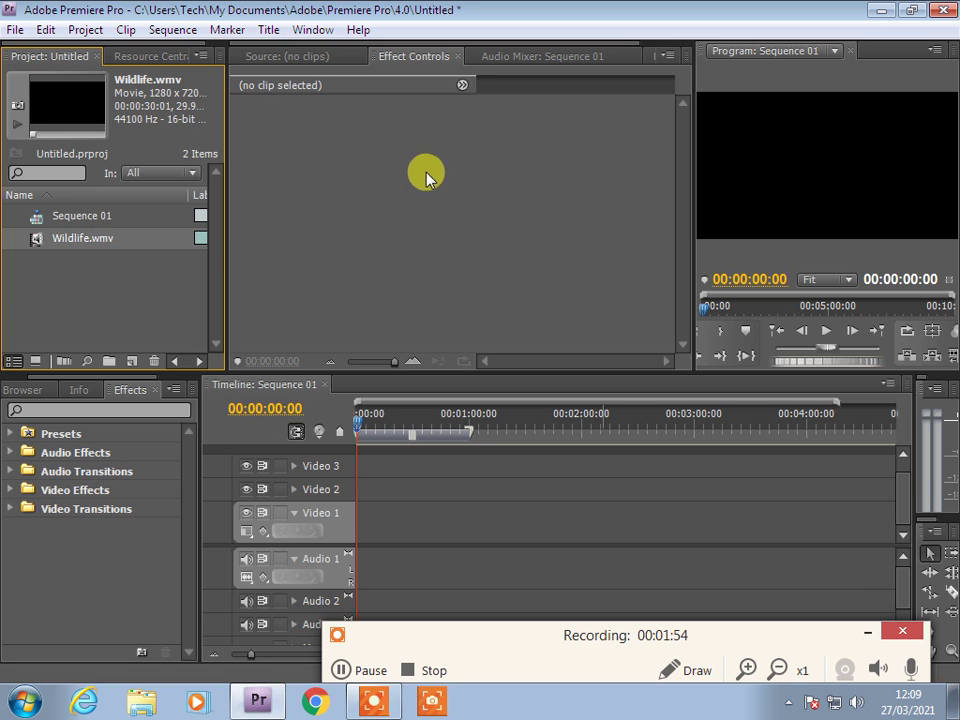
Step: Show the Source monitor and load Wildlife.wmv from the project into it
click(308, 60)
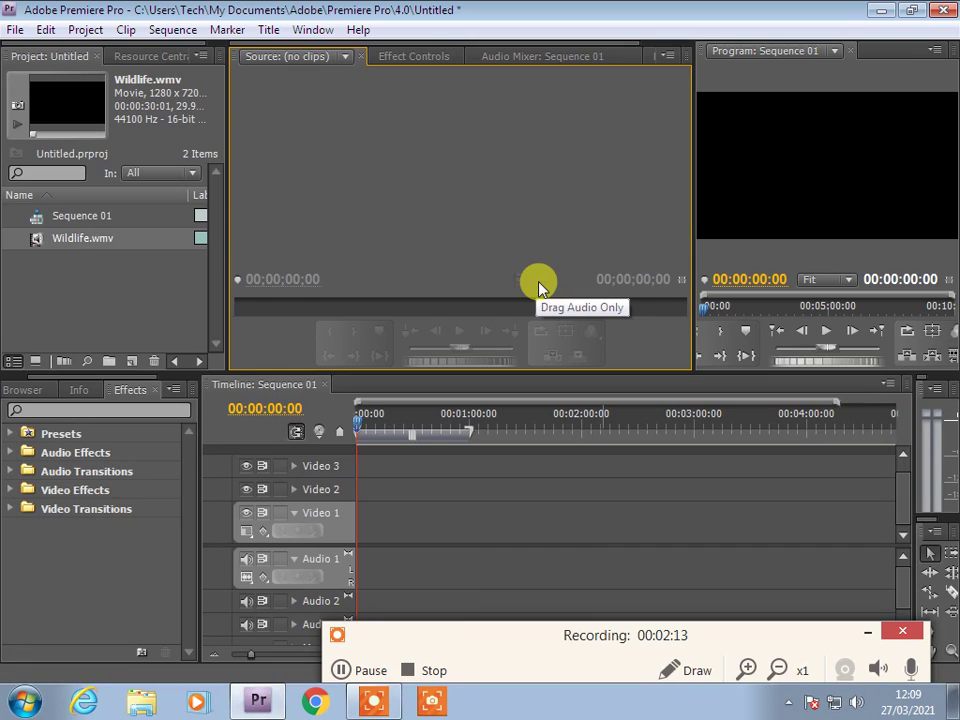
drag(36, 239, 400, 207)
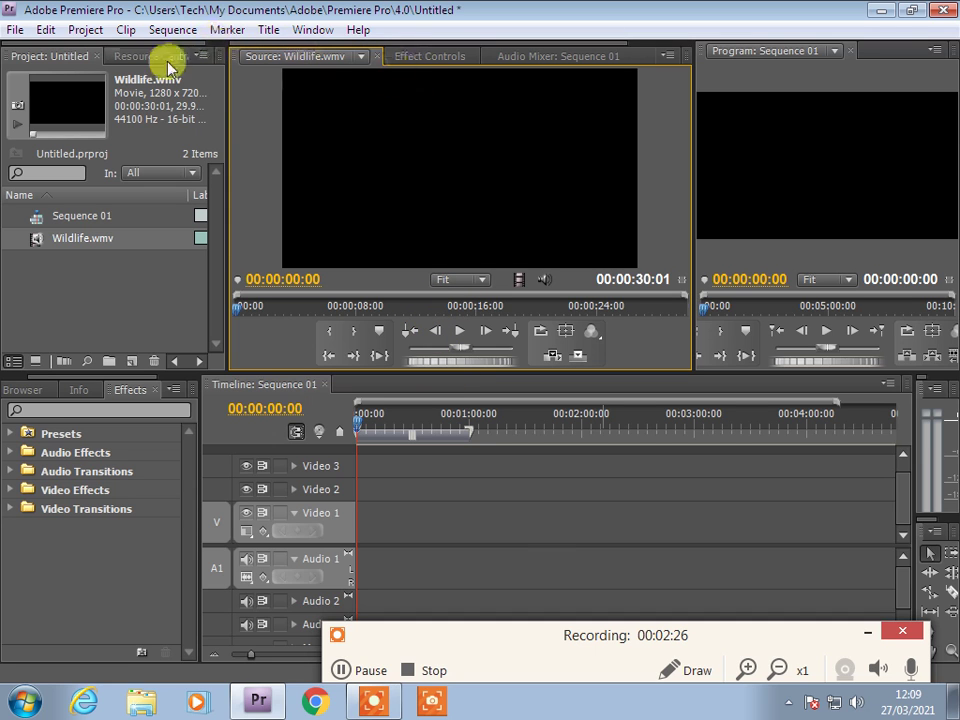
Step: Close the Source monitor and reset the Editing workspace to its original layout
click(15, 30)
click(60, 161)
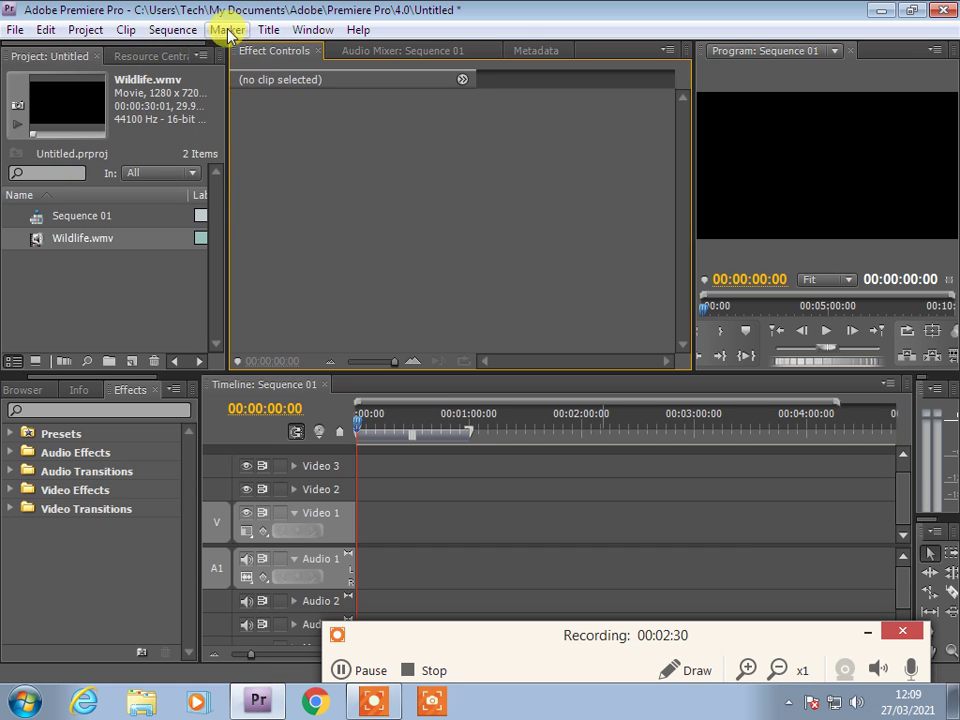
click(312, 30)
mouse_move(385, 55)
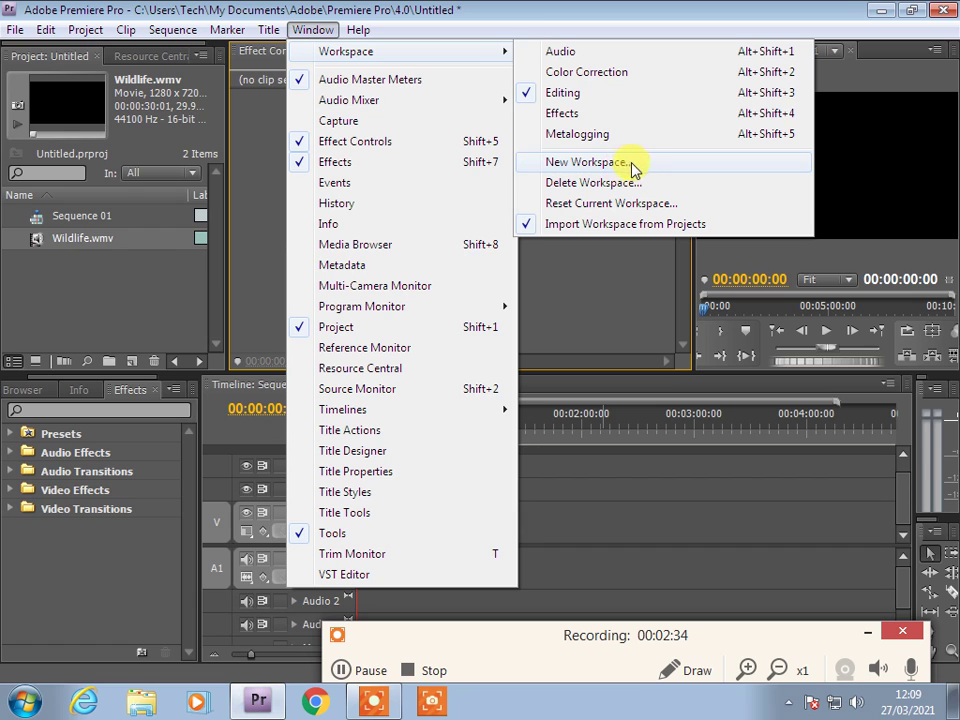
click(620, 205)
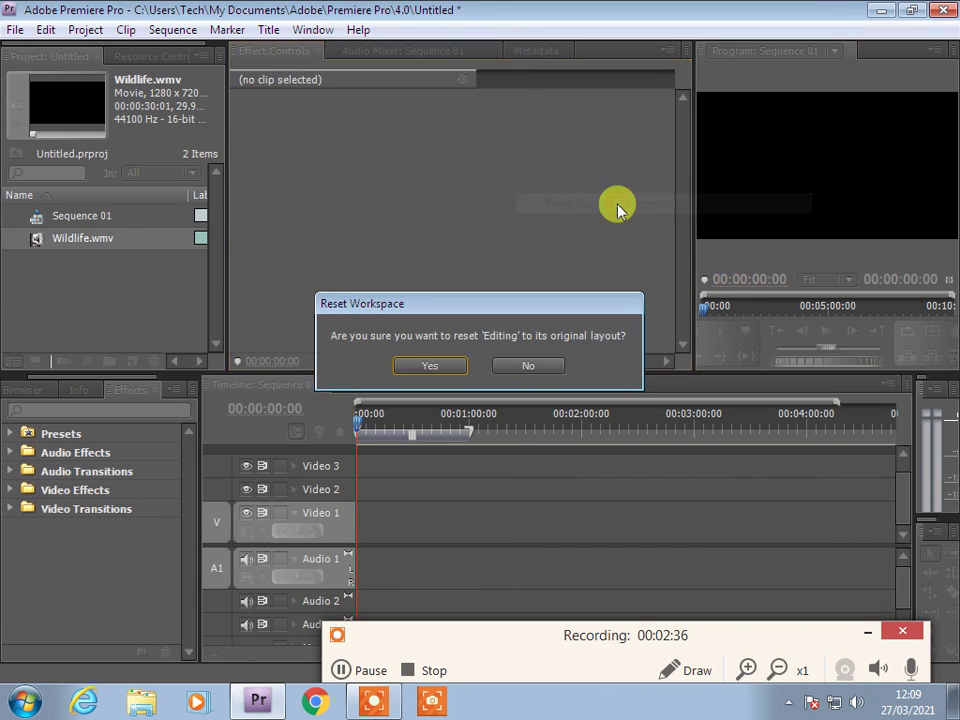
click(456, 366)
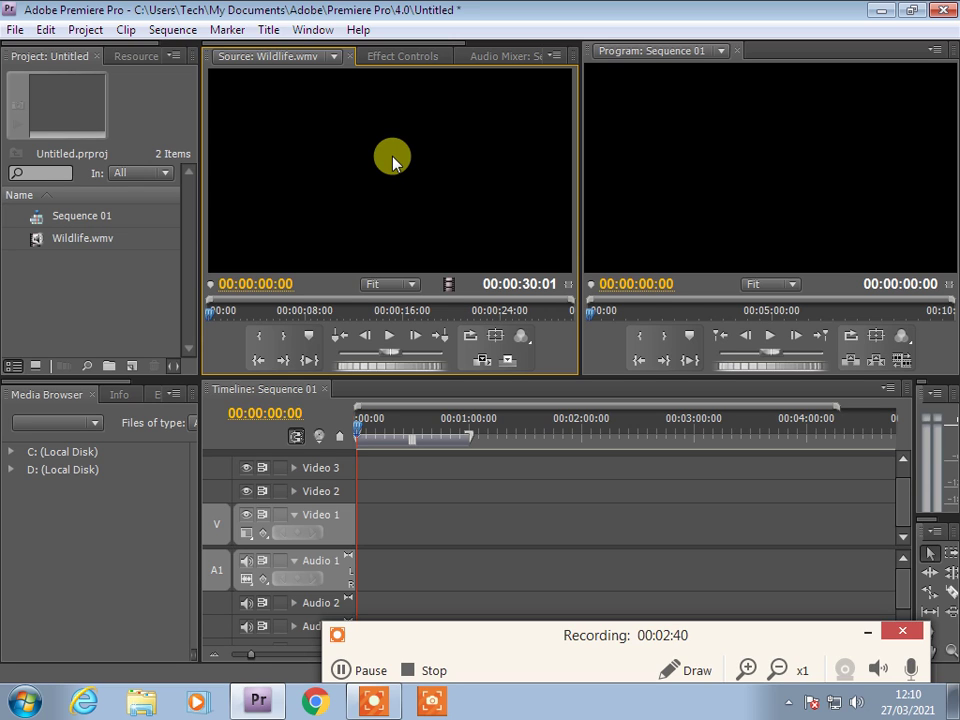
Step: Delete Wildlife.wmv from the project
click(133, 285)
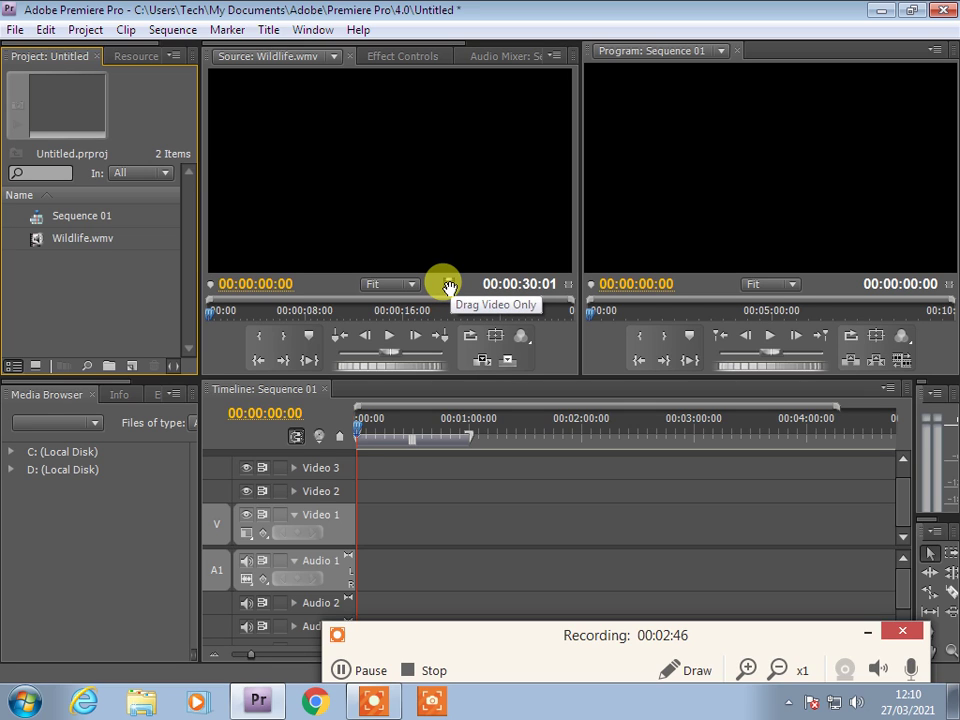
click(90, 242)
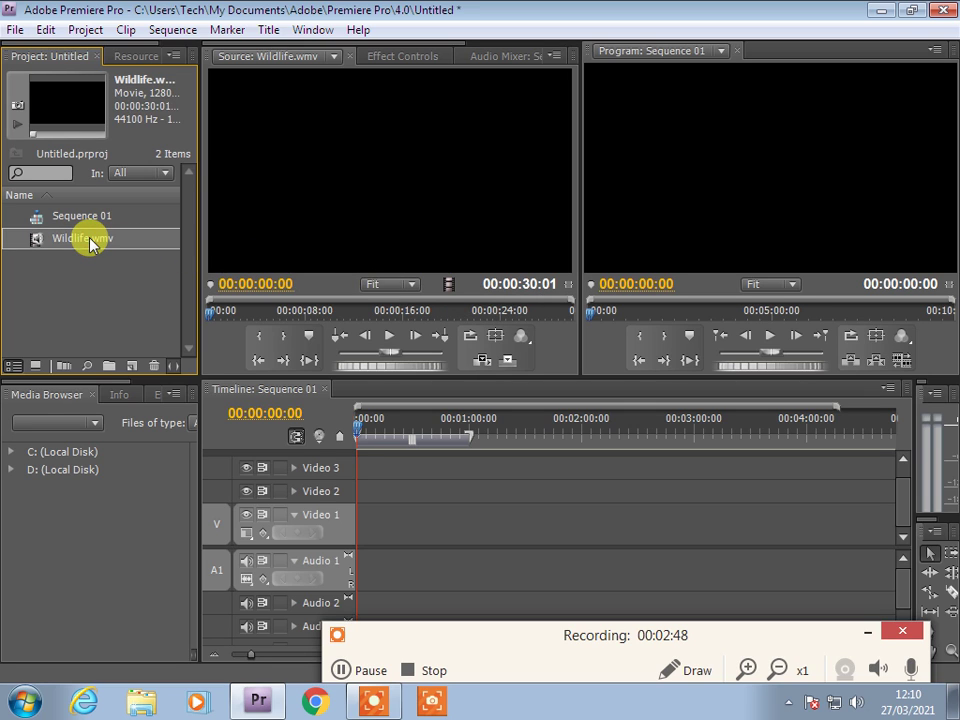
key(Delete)
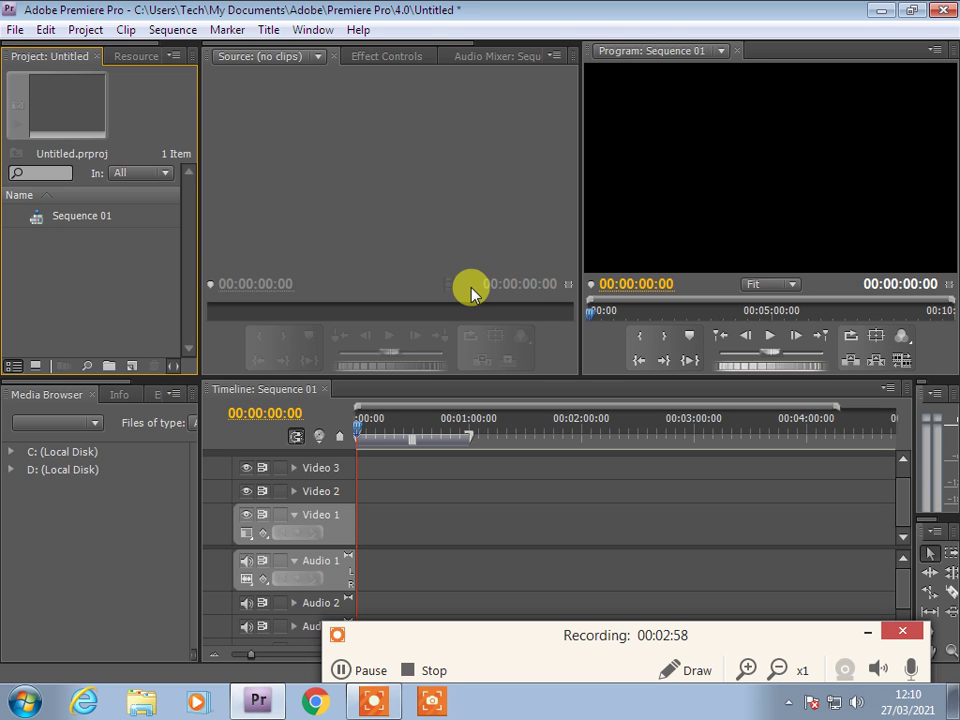
Step: Import the Wildlife video again from Sample Videos and open the clip in the Source monitor
double_click(39, 261)
double_click(358, 268)
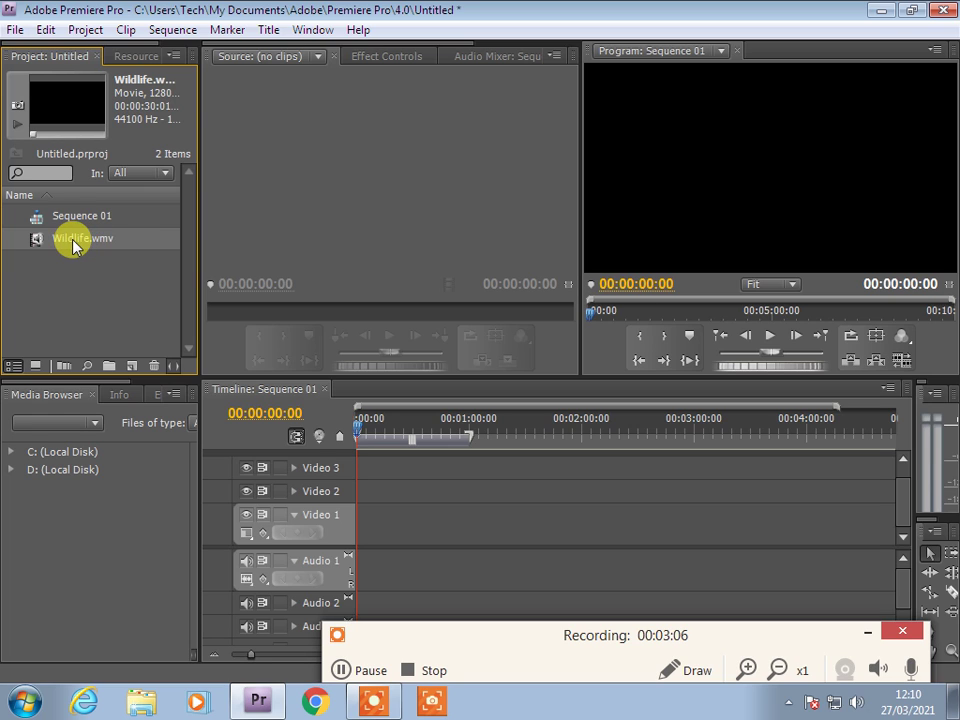
click(107, 280)
drag(47, 238, 383, 234)
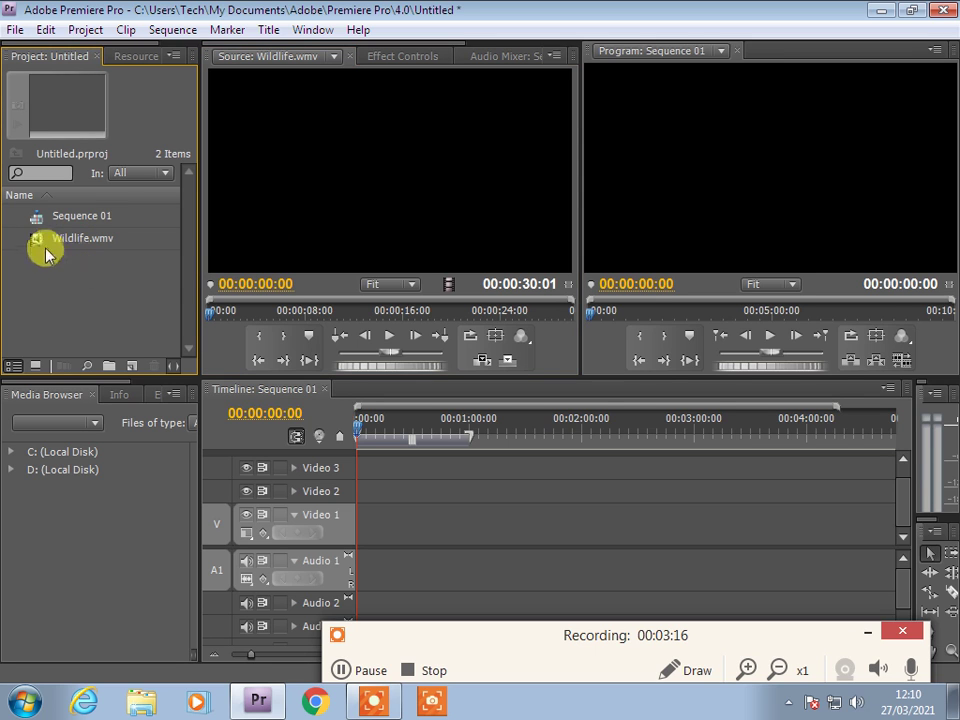
double_click(17, 250)
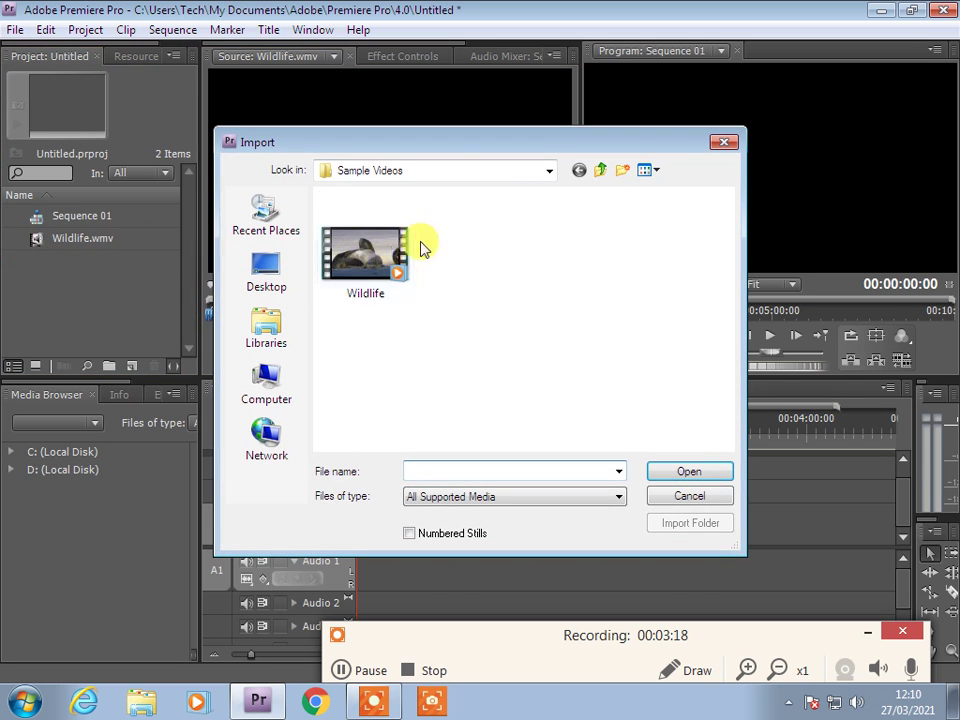
click(723, 143)
double_click(64, 277)
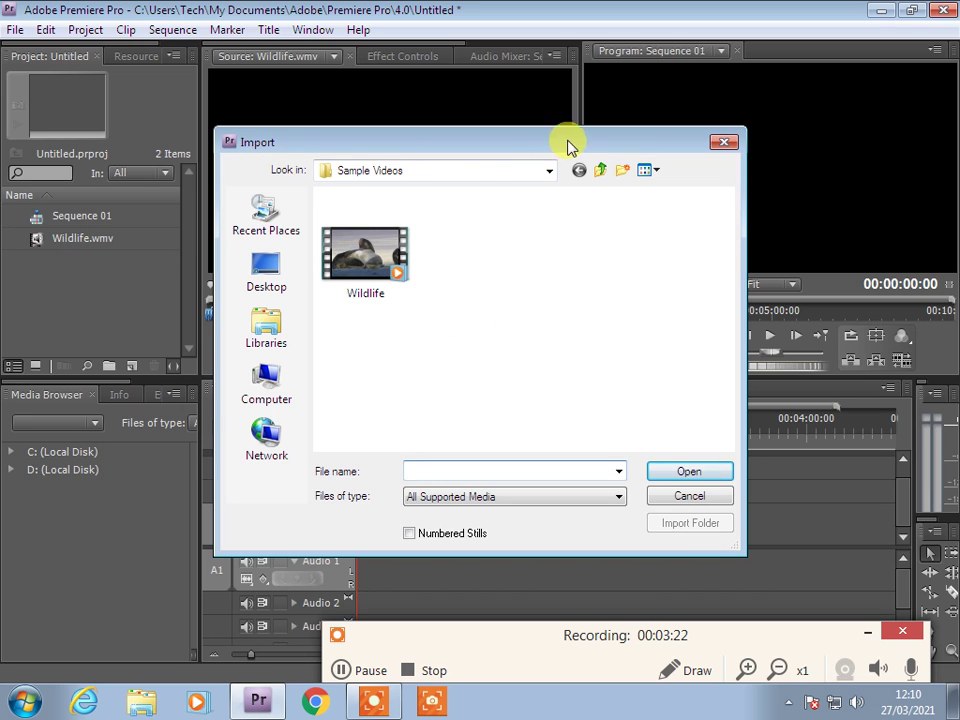
click(722, 144)
Step: Close the Wildlife.wmv clip in the Source monitor, keeping it in the project
click(80, 238)
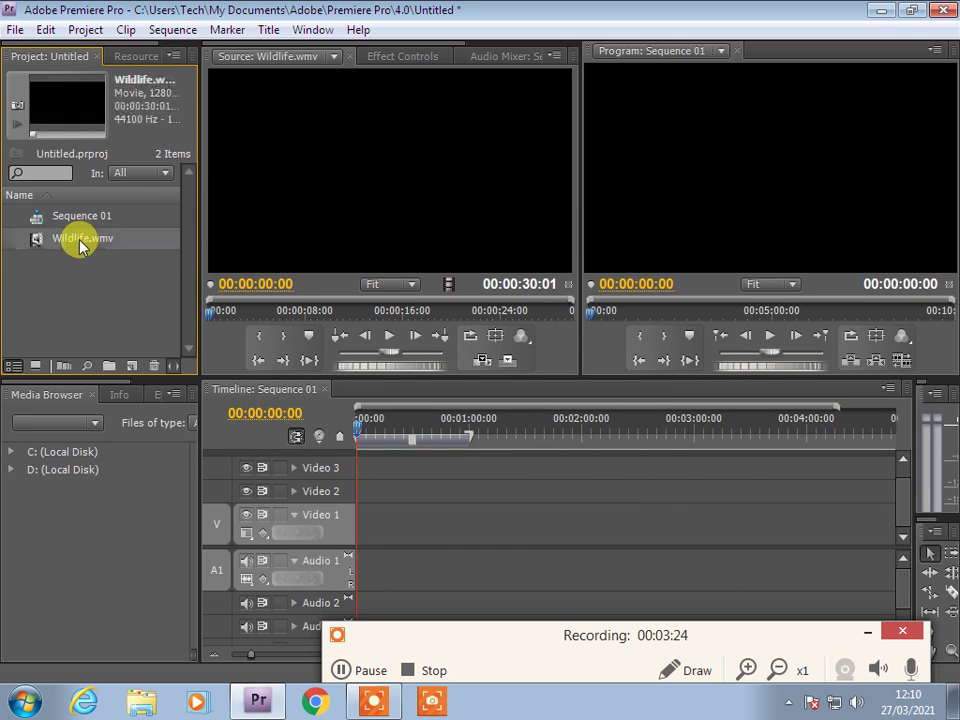
click(455, 180)
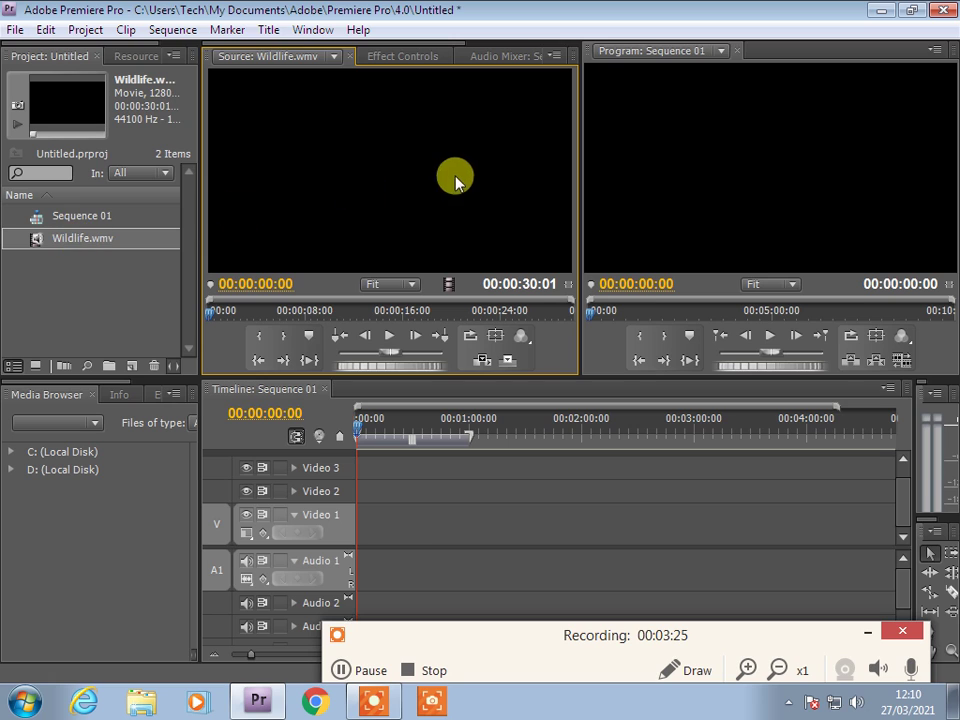
click(334, 57)
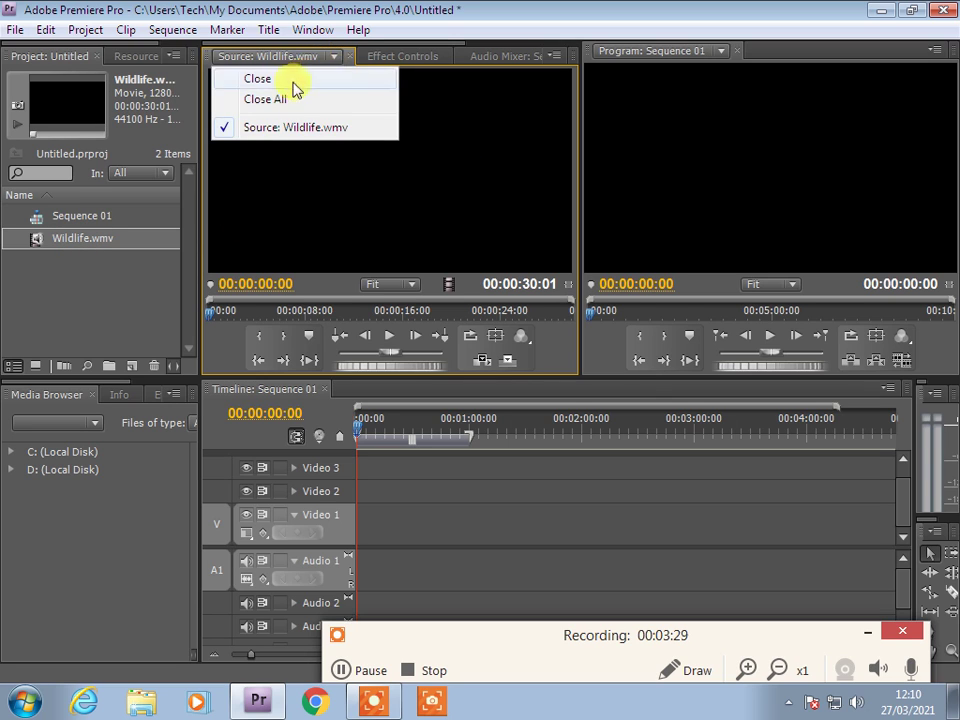
click(287, 79)
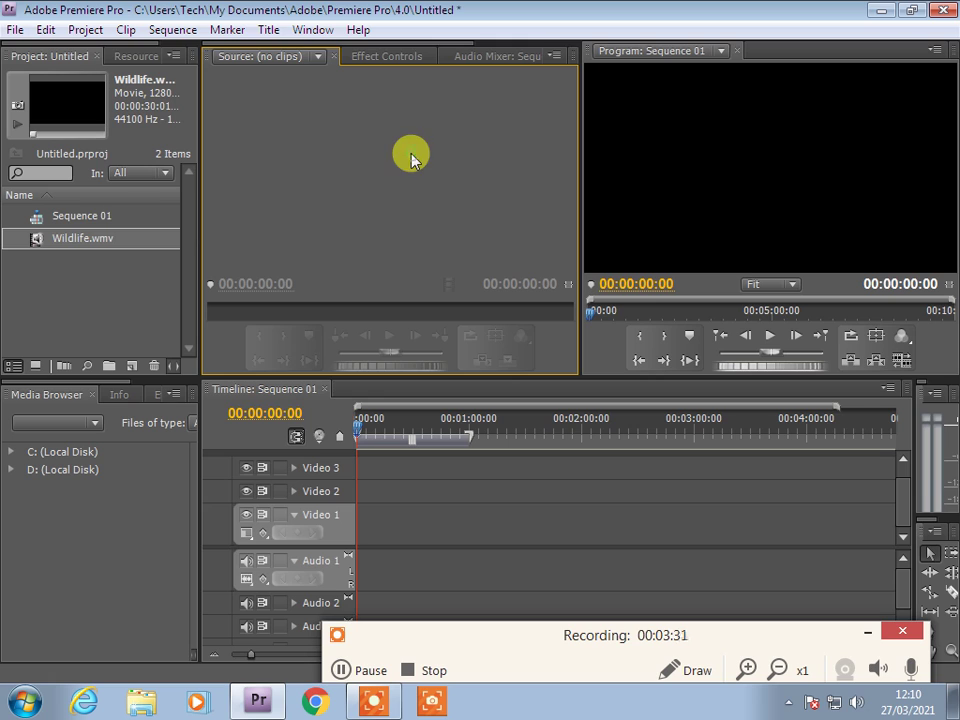
Step: Open Wildlife.wmv in the Source monitor and move its playhead back to the start of the clip
double_click(77, 240)
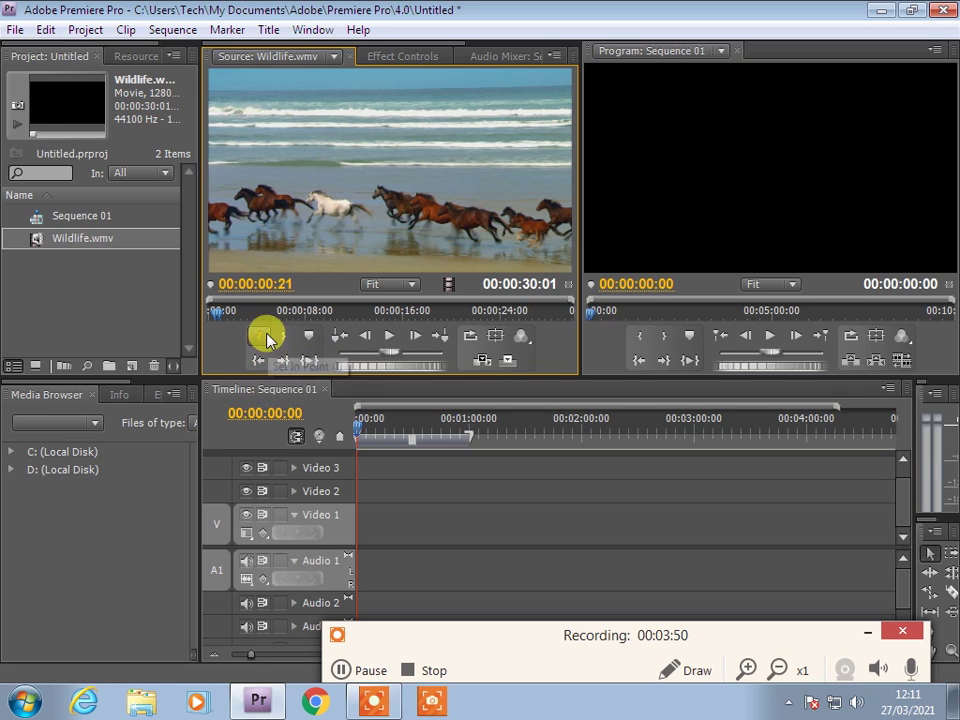
click(210, 312)
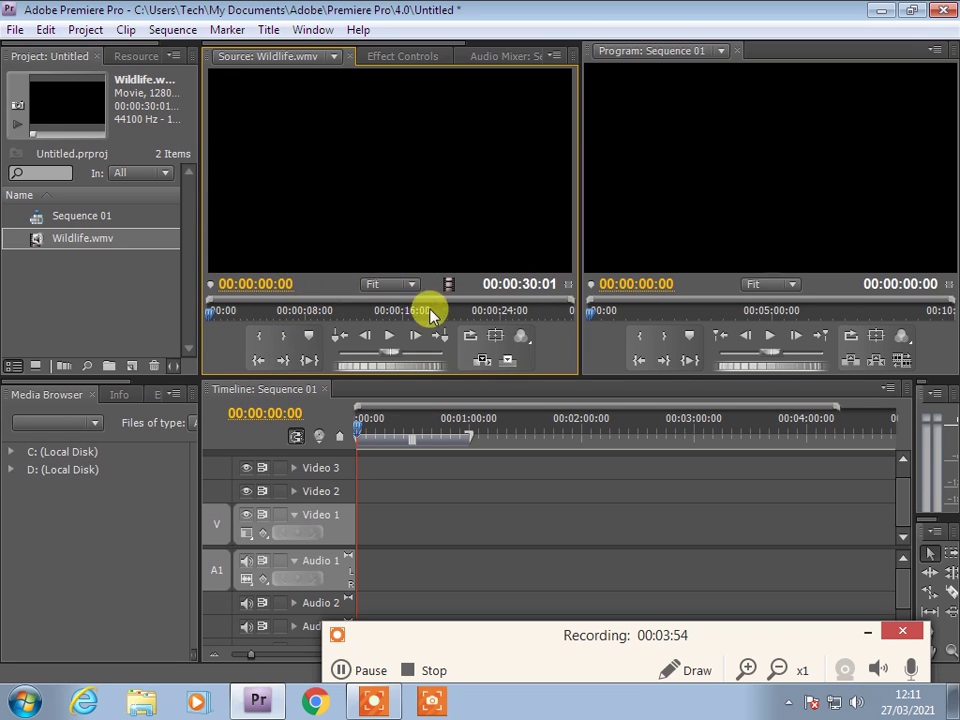
click(213, 314)
drag(213, 318, 212, 314)
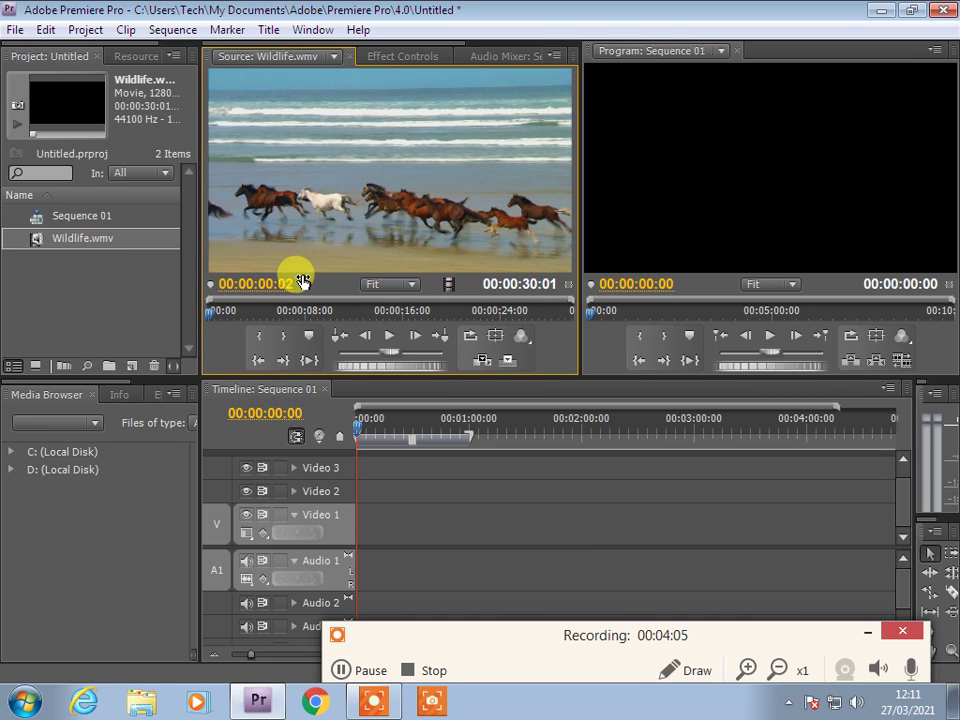
click(343, 670)
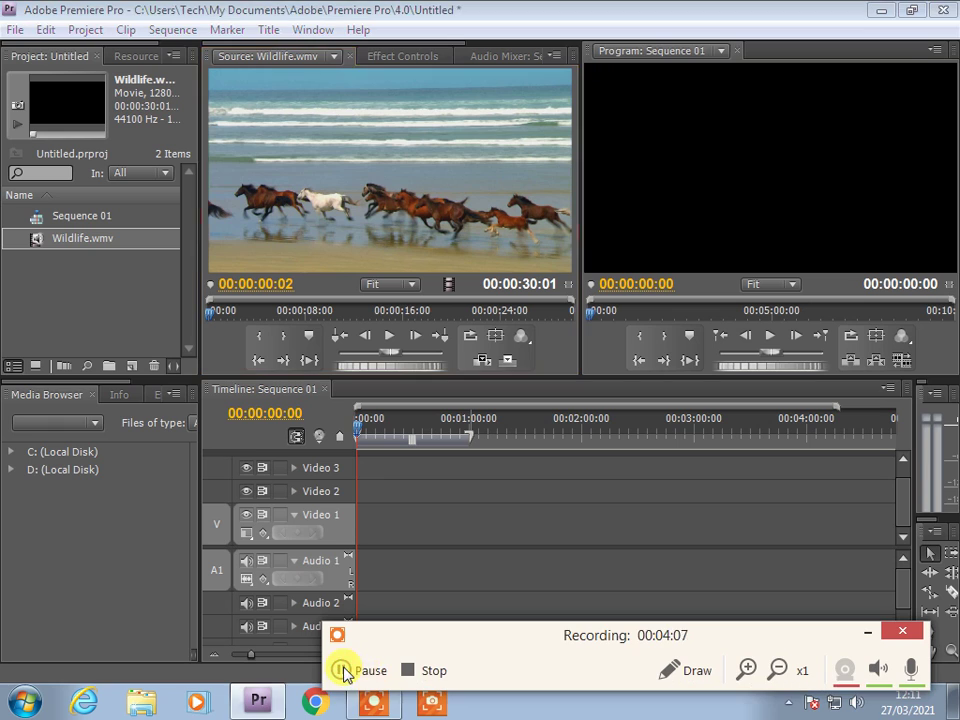
click(343, 670)
click(343, 670)
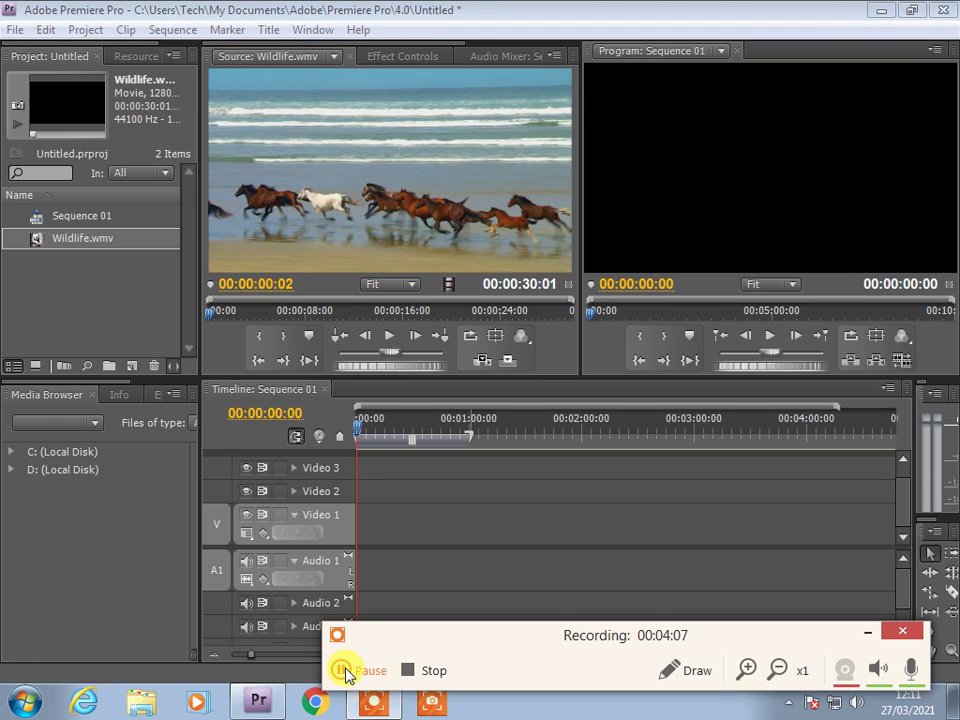
click(122, 586)
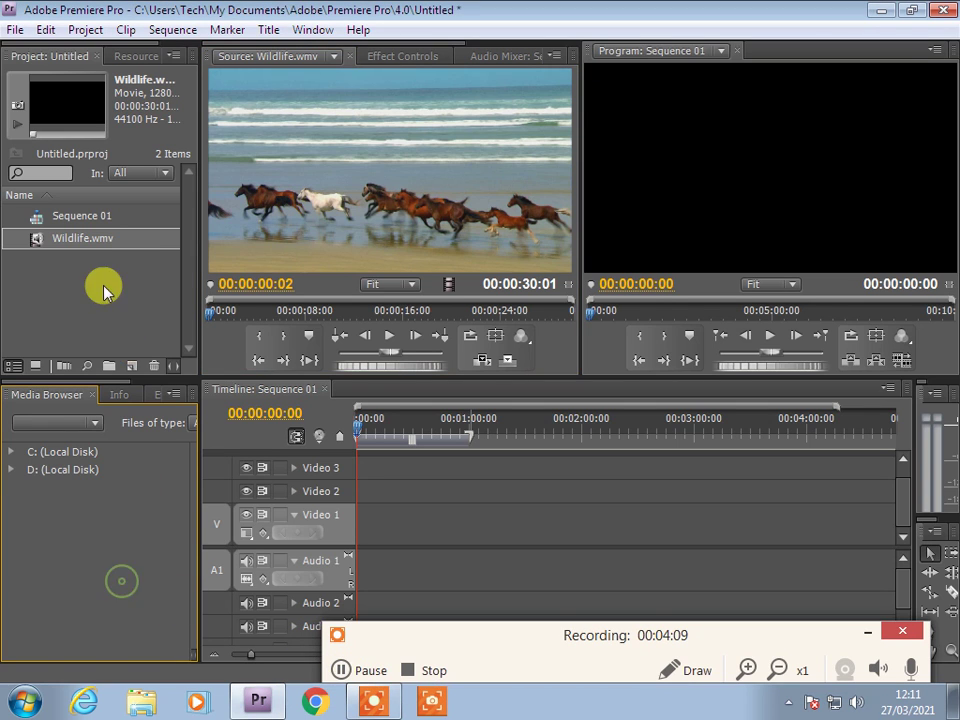
Step: Play the opening of Wildlife.wmv twice in the Source monitor, returning the playhead to the clip's beginning before each play
click(205, 317)
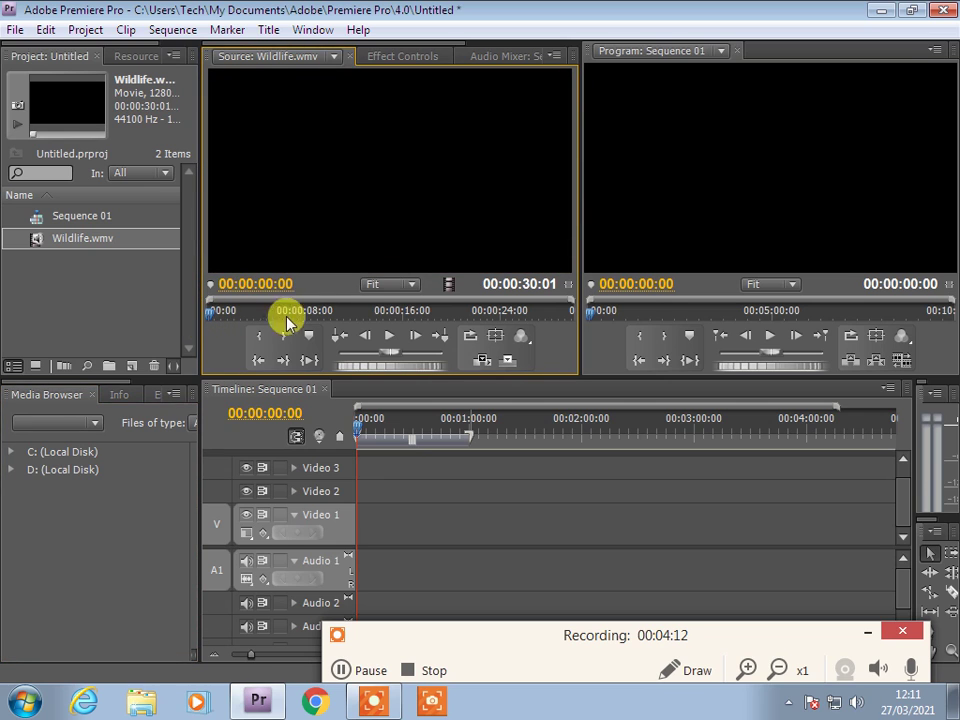
click(390, 337)
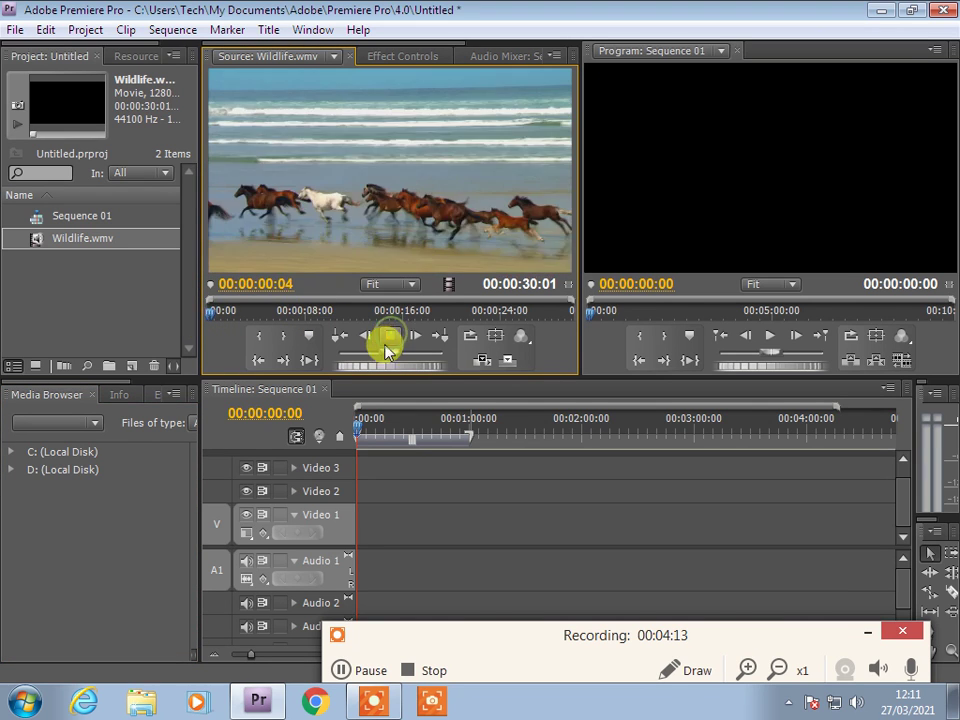
click(194, 324)
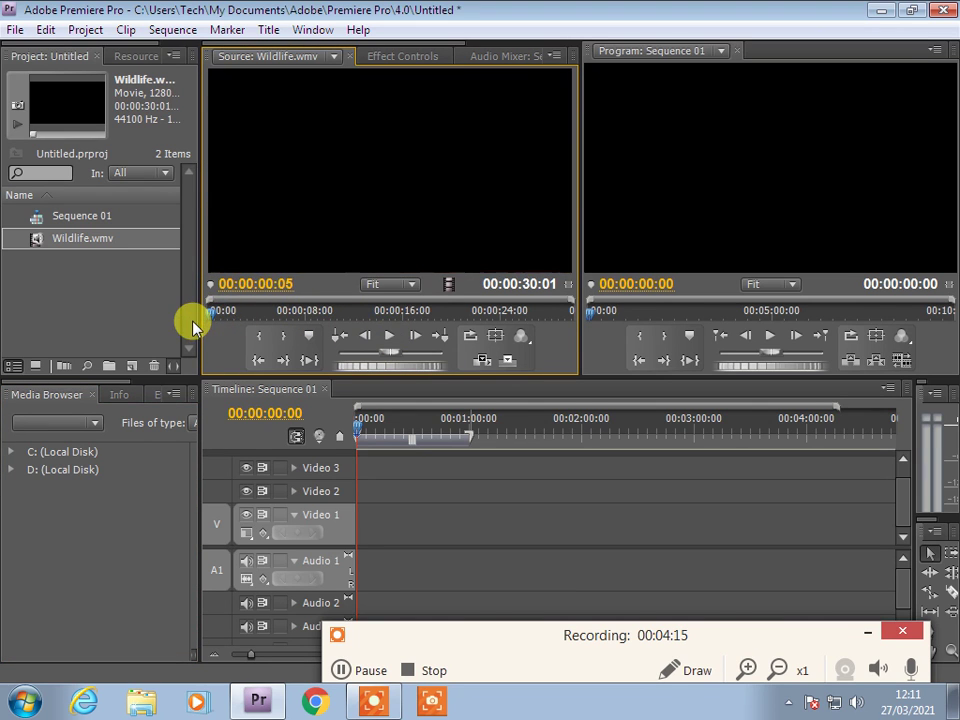
click(388, 343)
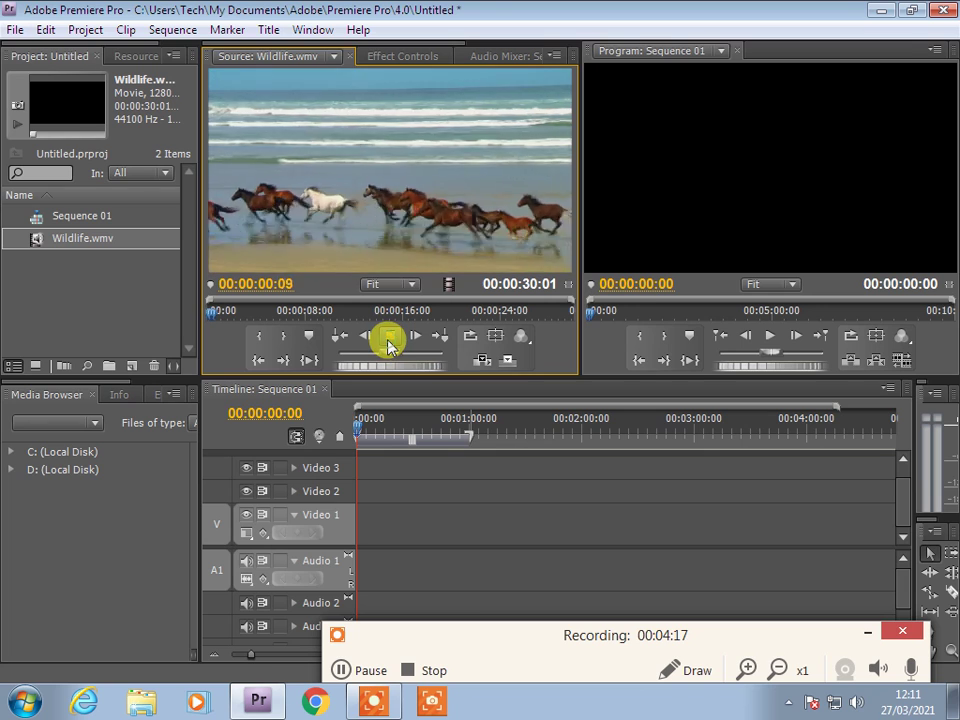
Step: Set the In point of Wildlife.wmv at 00:00:04:23 in the Source monitor
click(223, 315)
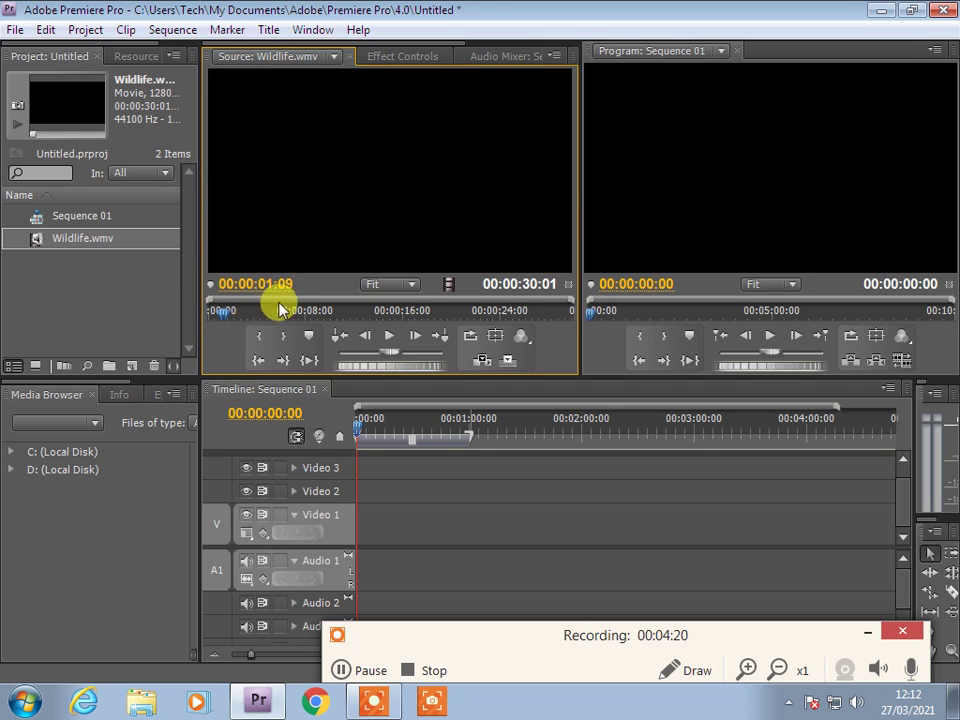
drag(239, 304, 261, 315)
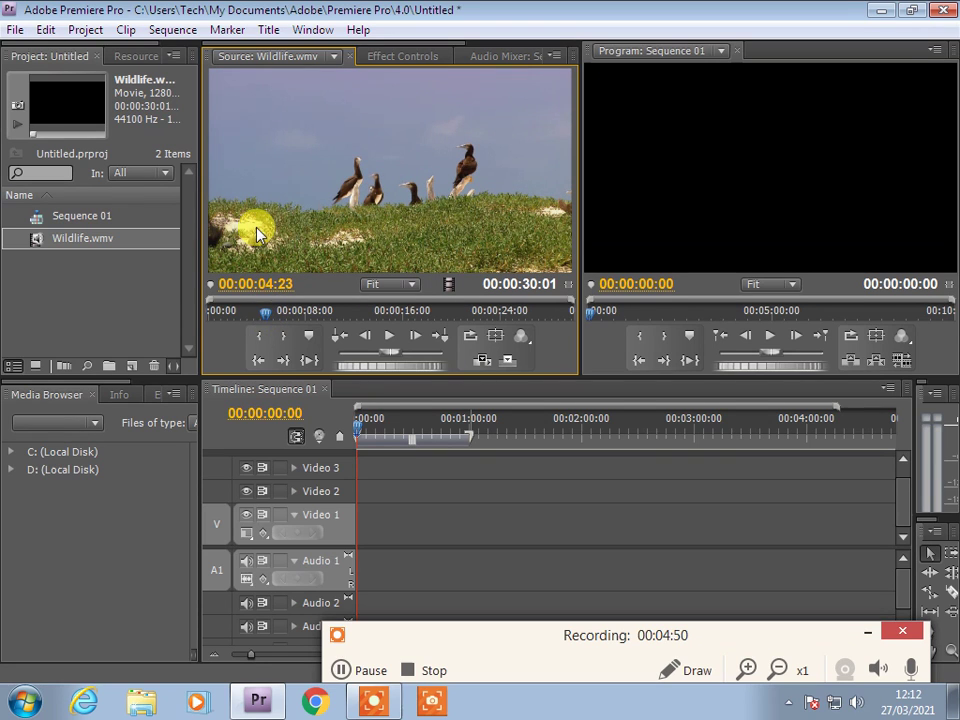
click(259, 340)
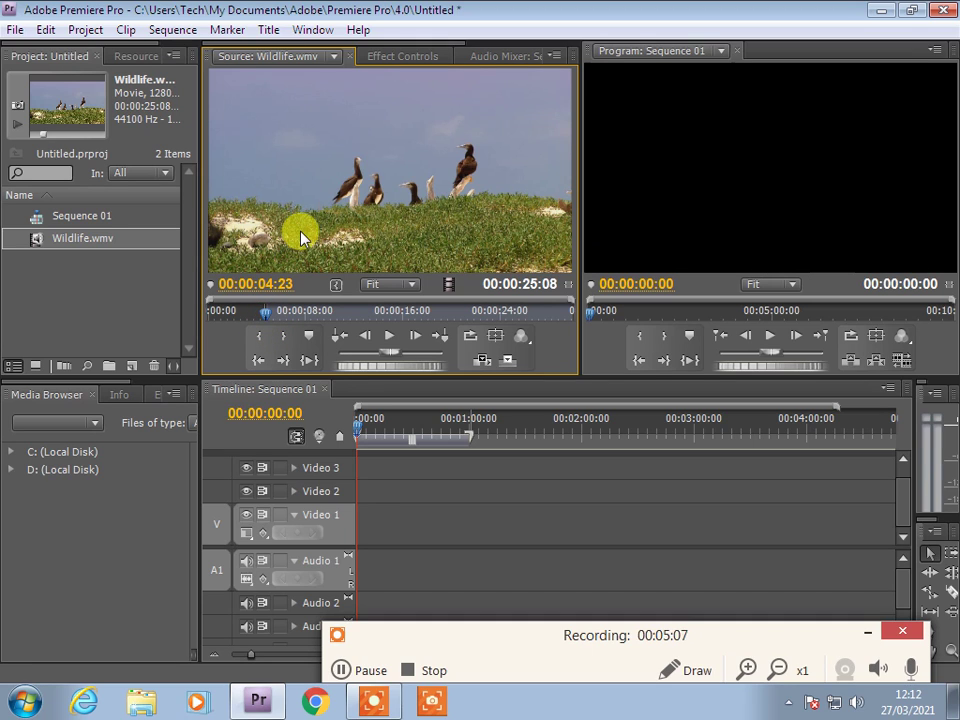
Step: Play the source clip from its In point and set its Out point at 00:00:06:23
click(389, 335)
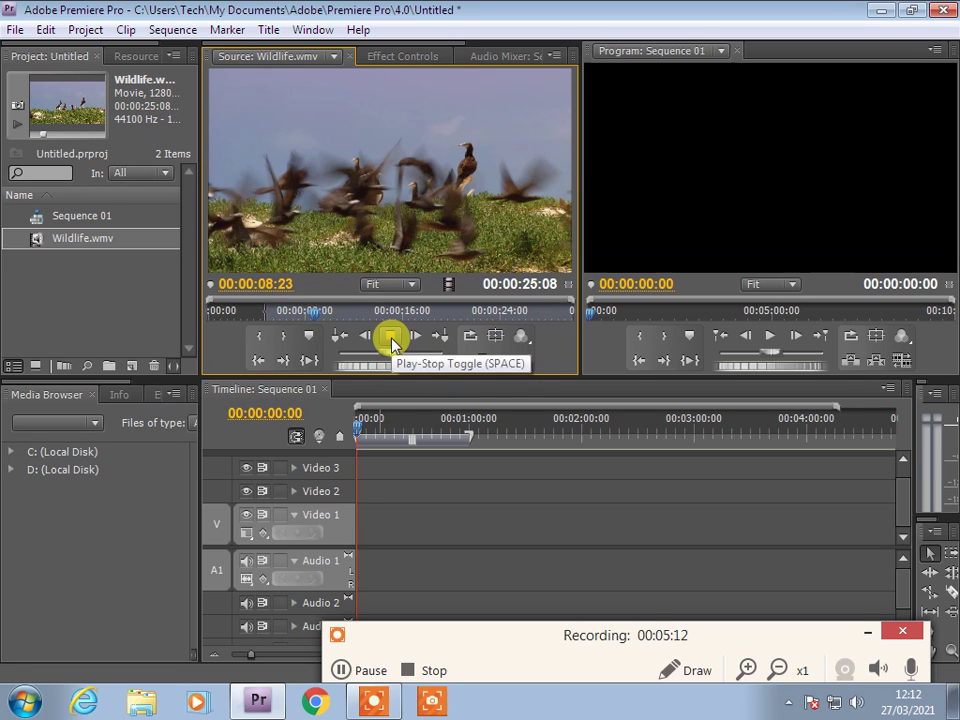
click(391, 340)
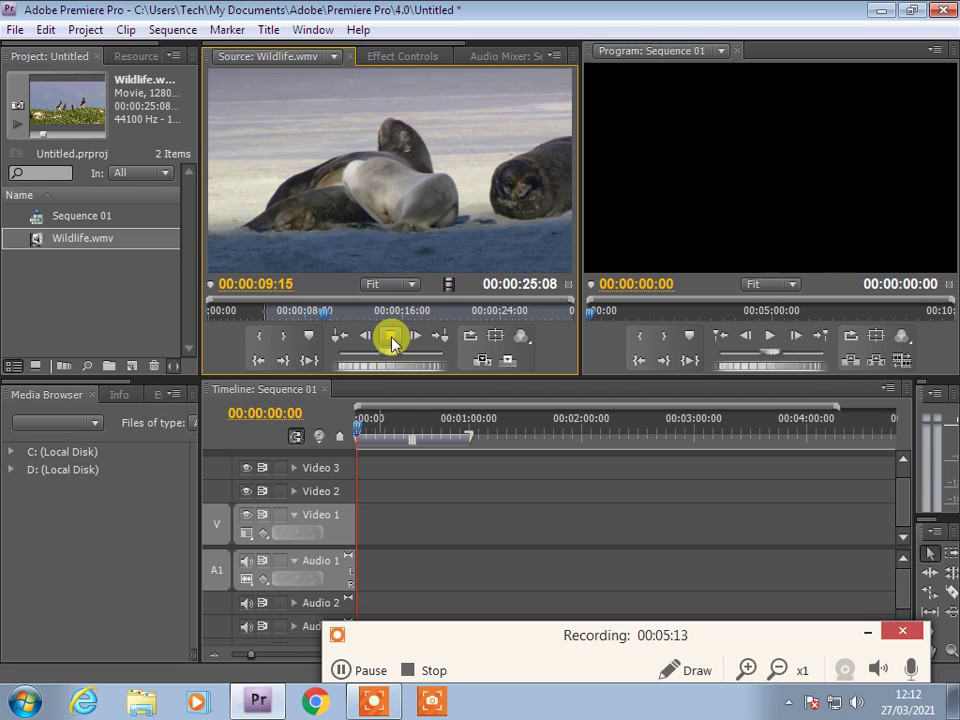
click(322, 319)
drag(322, 319, 297, 318)
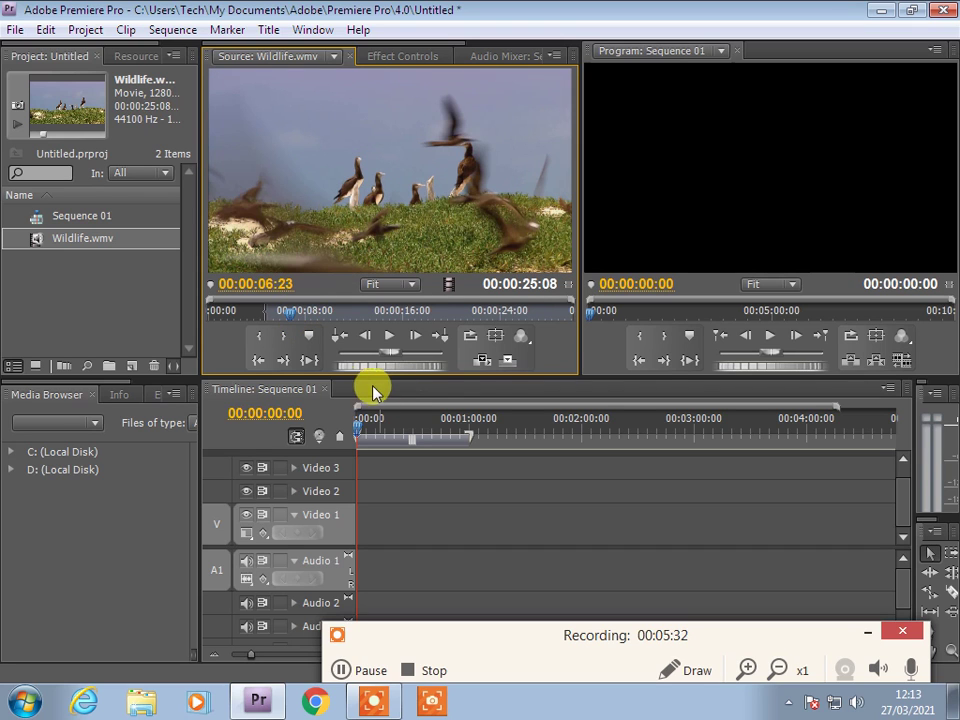
click(283, 347)
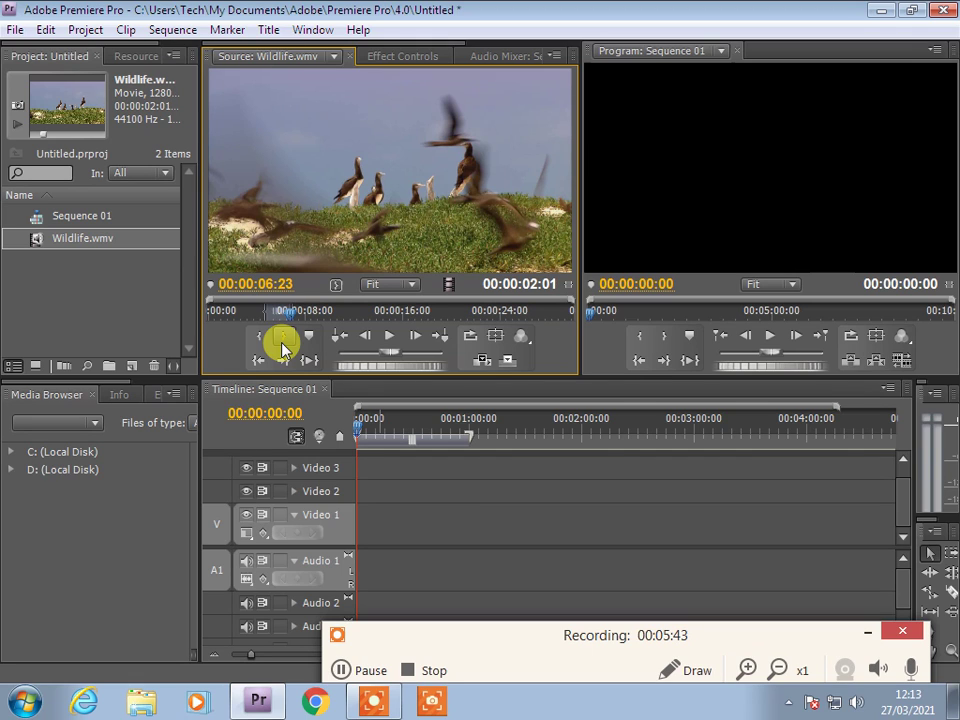
Step: Shift the marked In-to-Out range in the Source monitor, and undo both the shift and the Out point
mouse_move(272, 311)
mouse_down()
mouse_move(321, 418)
mouse_move(369, 579)
mouse_move(360, 476)
mouse_move(285, 315)
mouse_move(293, 355)
mouse_move(270, 318)
mouse_move(261, 321)
mouse_up()
key(ctrl+z)
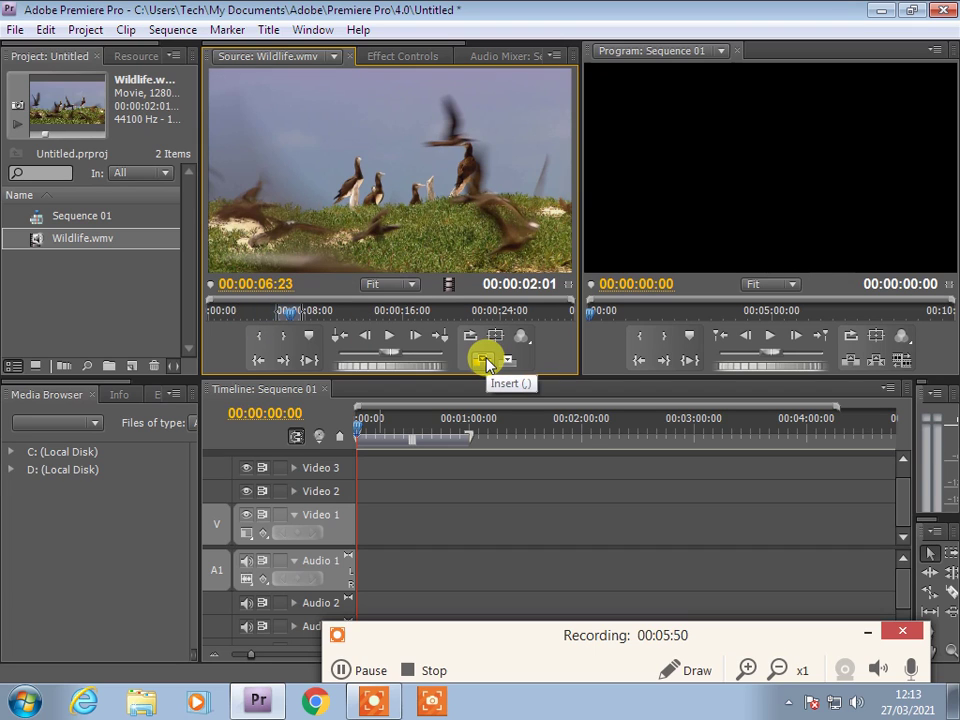
key(ctrl+z)
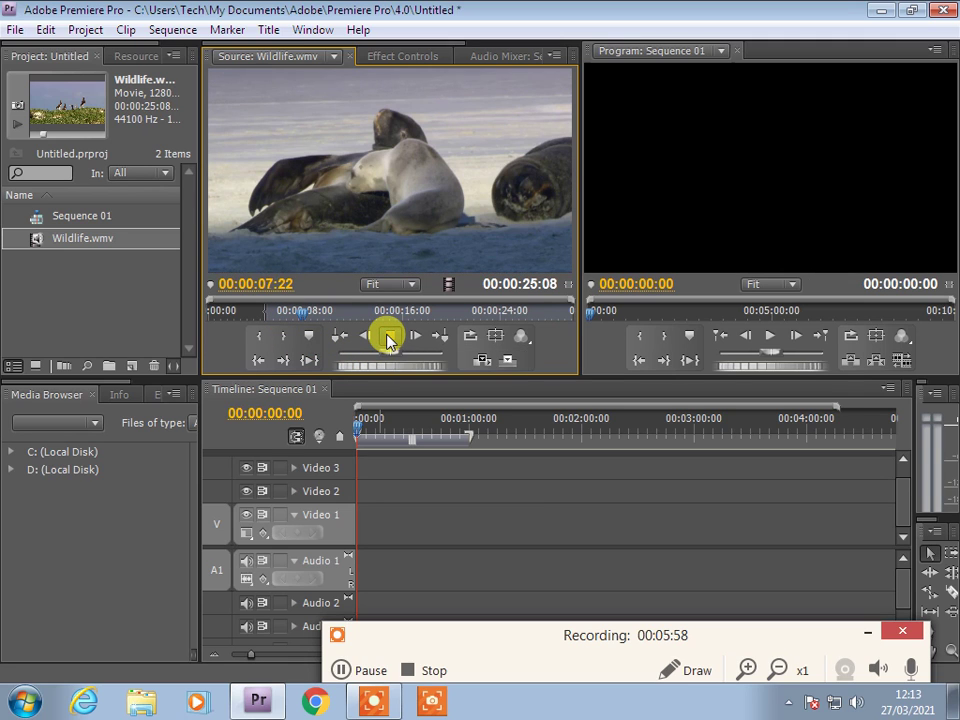
Step: Stop playback and set the source clip's Out point at 00:00:07:14, before the seals shot continues
key(space)
click(286, 335)
drag(314, 315, 301, 317)
click(288, 334)
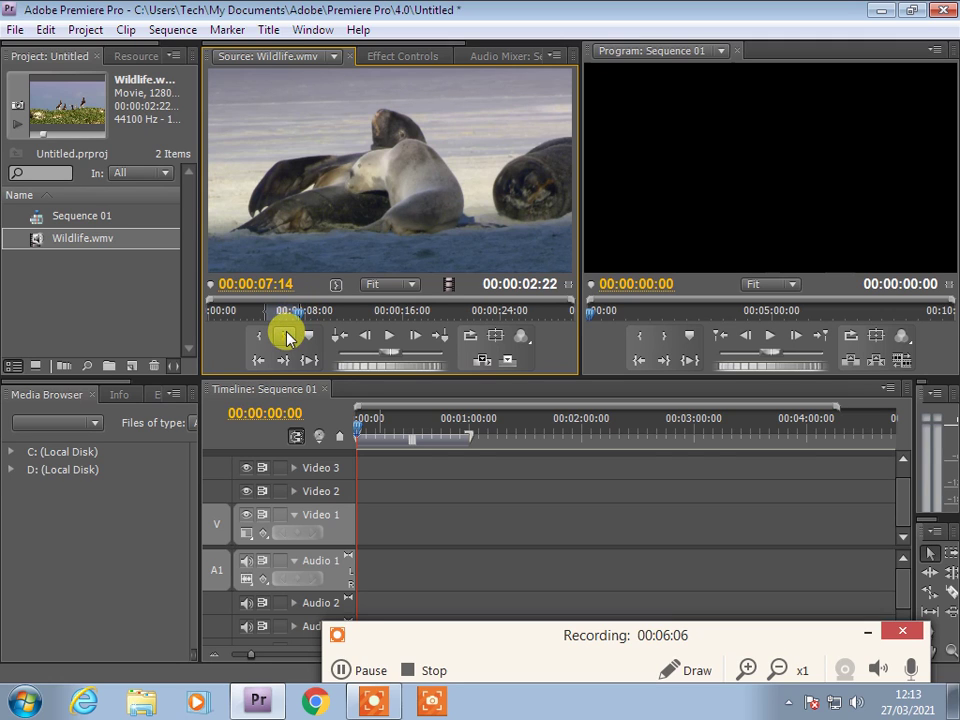
Step: Set the Out point to 00:00:06:28 and place the marked section of Wildlife.wmv at the start of Video 1 and Audio 1
drag(293, 315, 291, 317)
click(282, 335)
drag(320, 185, 372, 538)
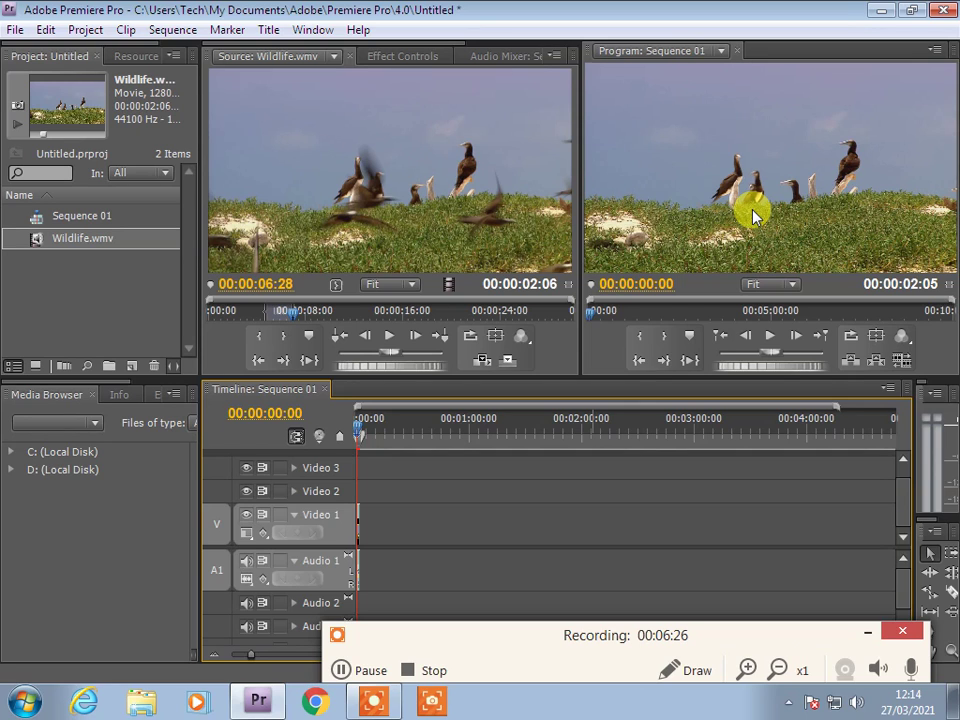
click(358, 670)
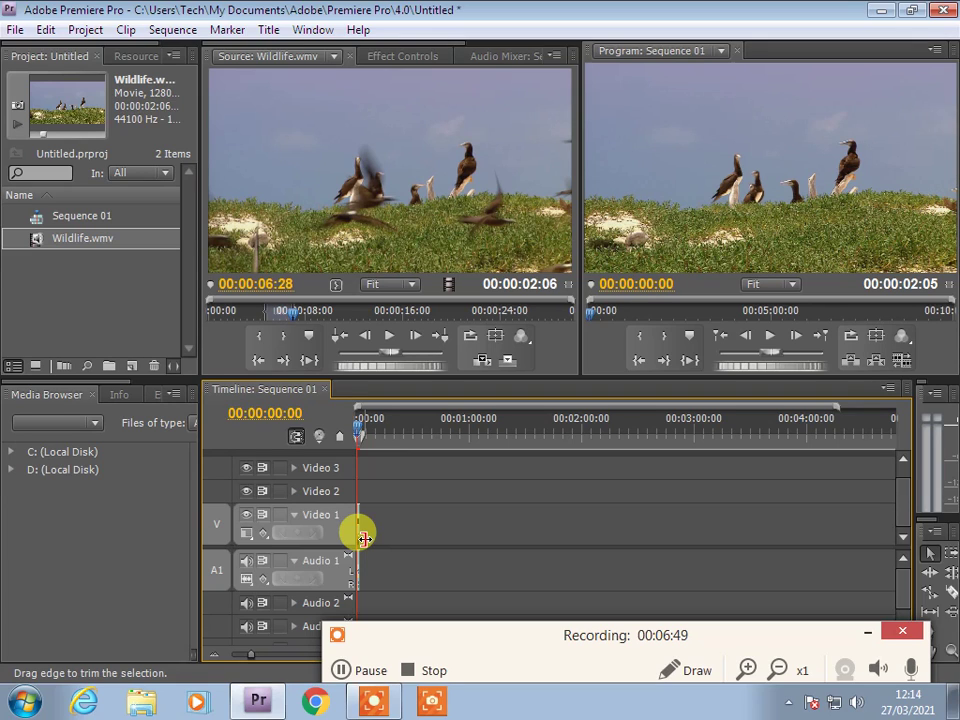
Step: Zoom in on the Sequence 01 timeline until the Wildlife.wmv clip's name, thumbnail and waveform are readable
text(+)
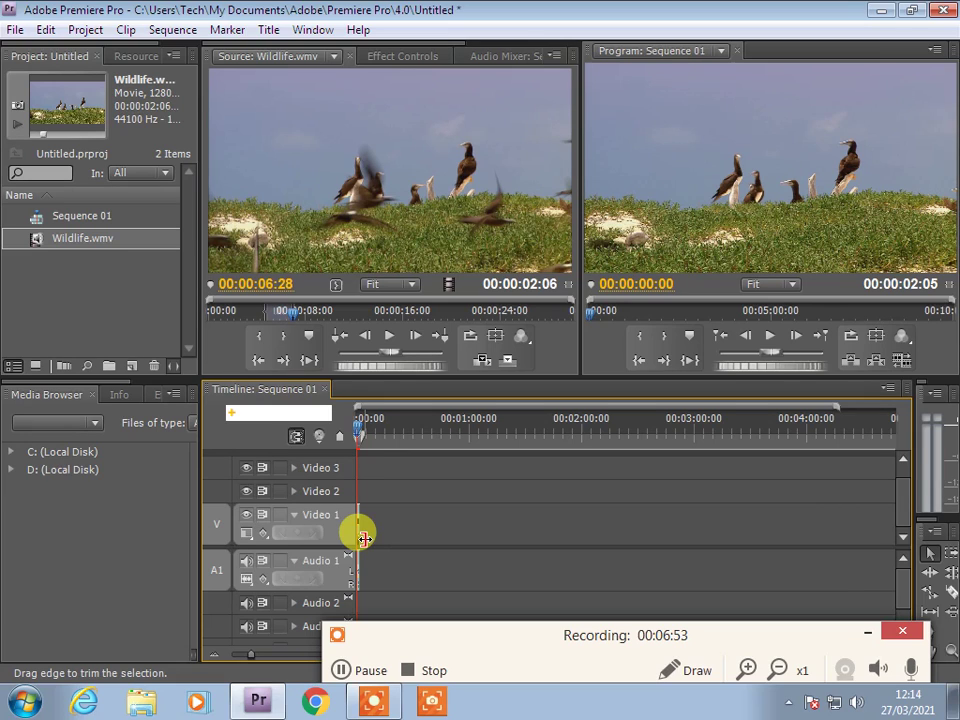
key(Escape)
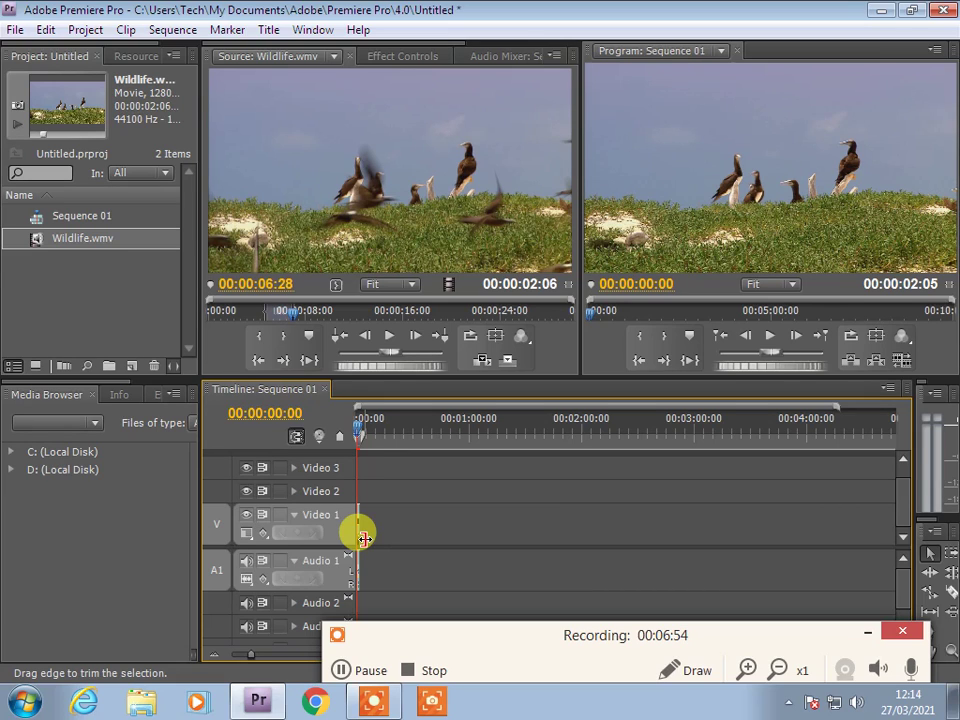
key(=)
key(=)
key(=)
key(=)
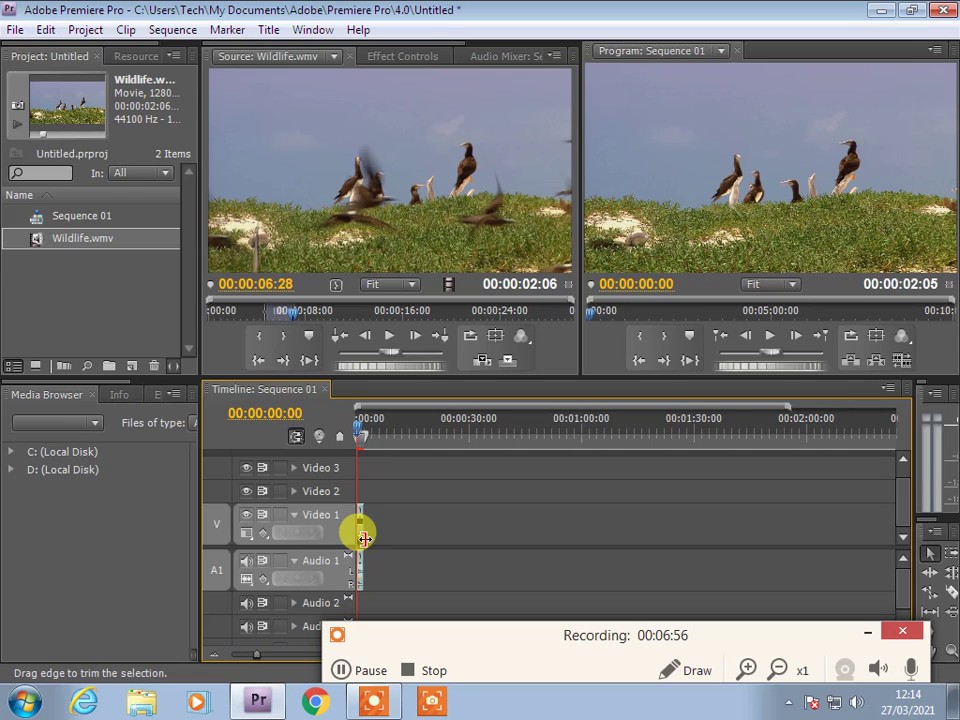
key(=)
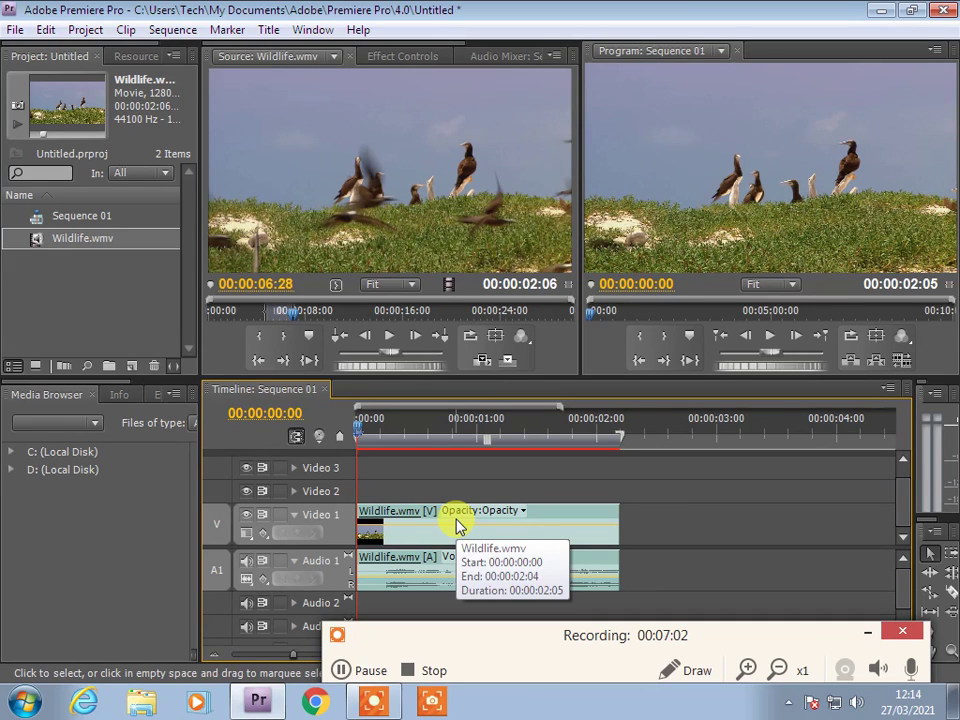
drag(397, 635, 525, 669)
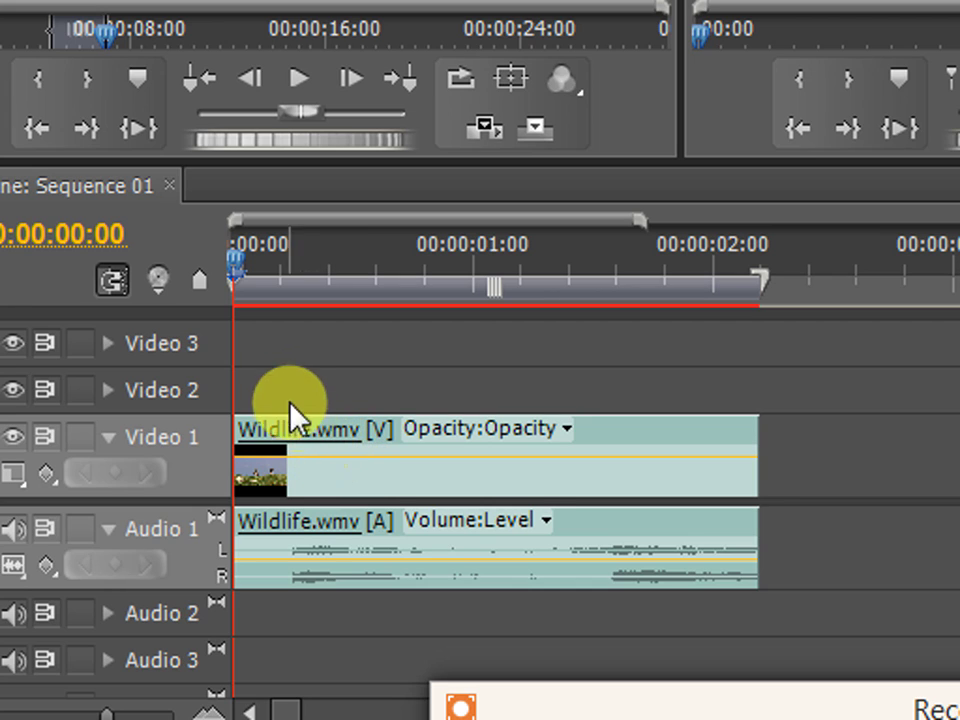
Step: Play Sequence 01 through from the beginning several times, returning the playhead to 00:00:00:00 between plays
click(263, 345)
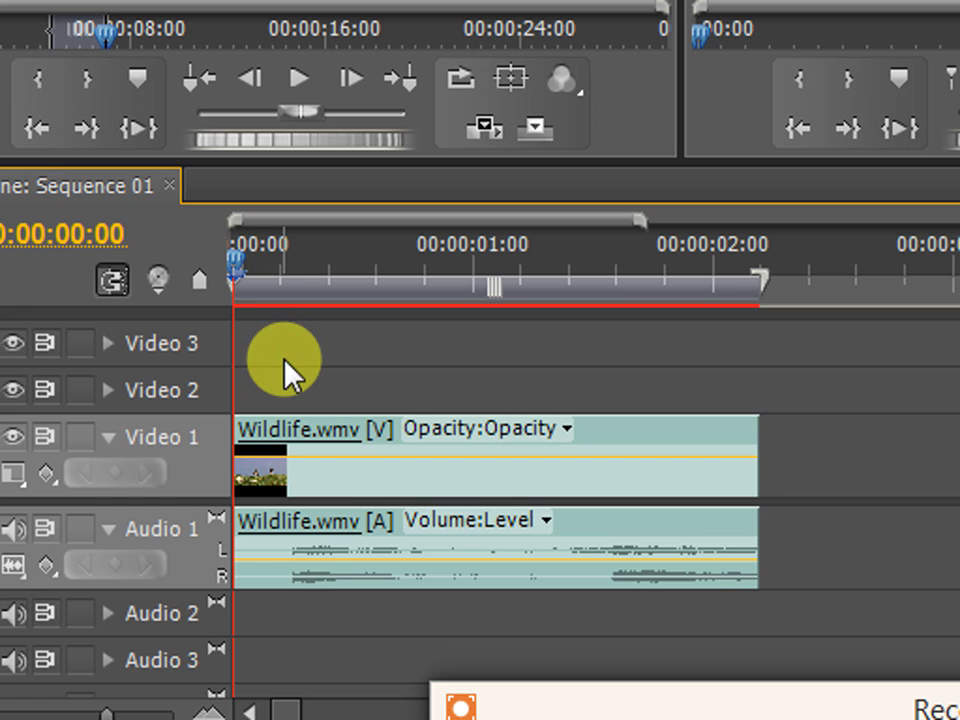
key(Right)
key(space)
key(space)
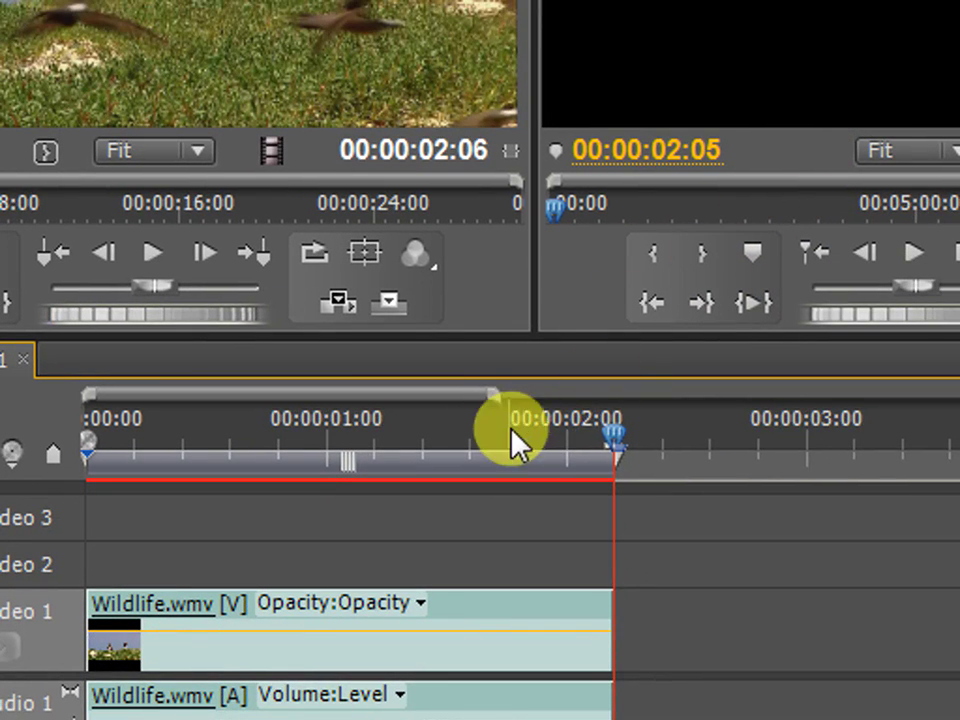
drag(598, 439, 62, 450)
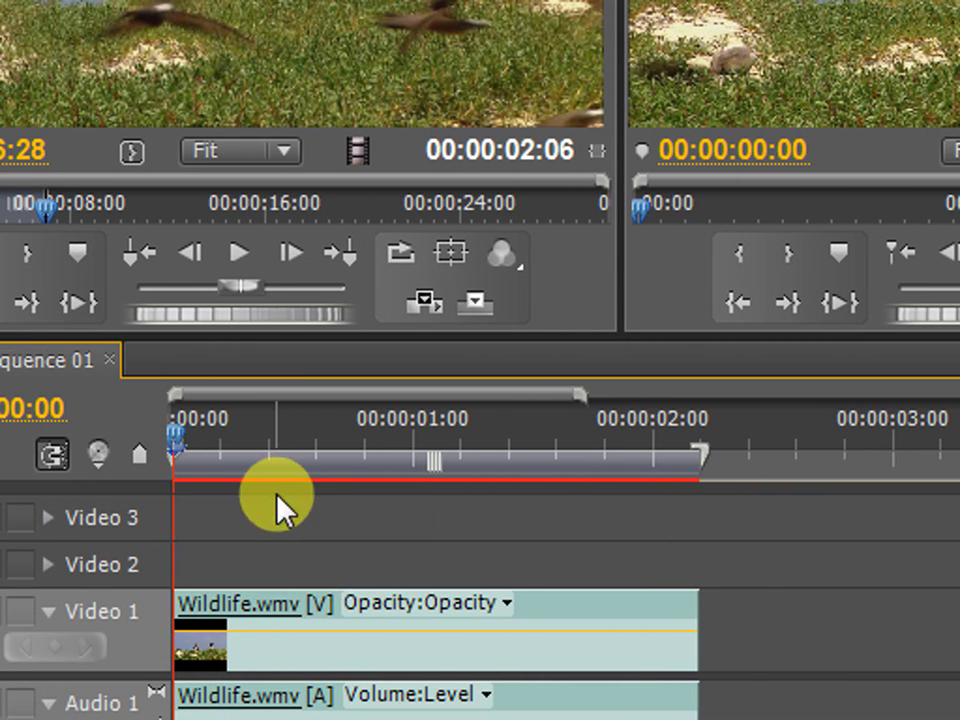
key(space)
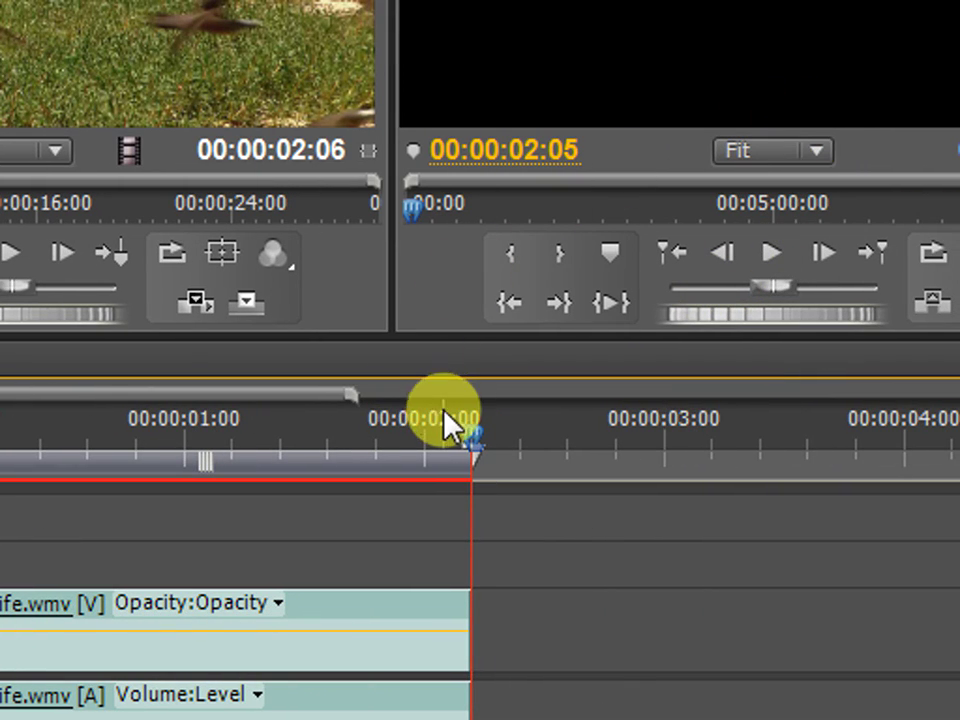
drag(462, 435, 0, 461)
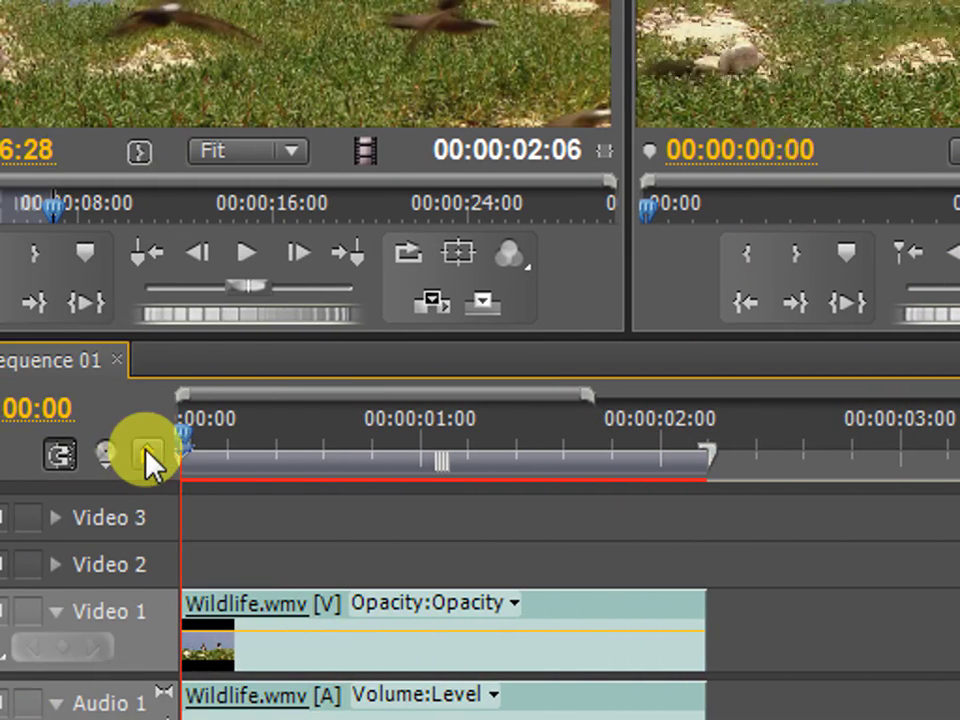
key(space)
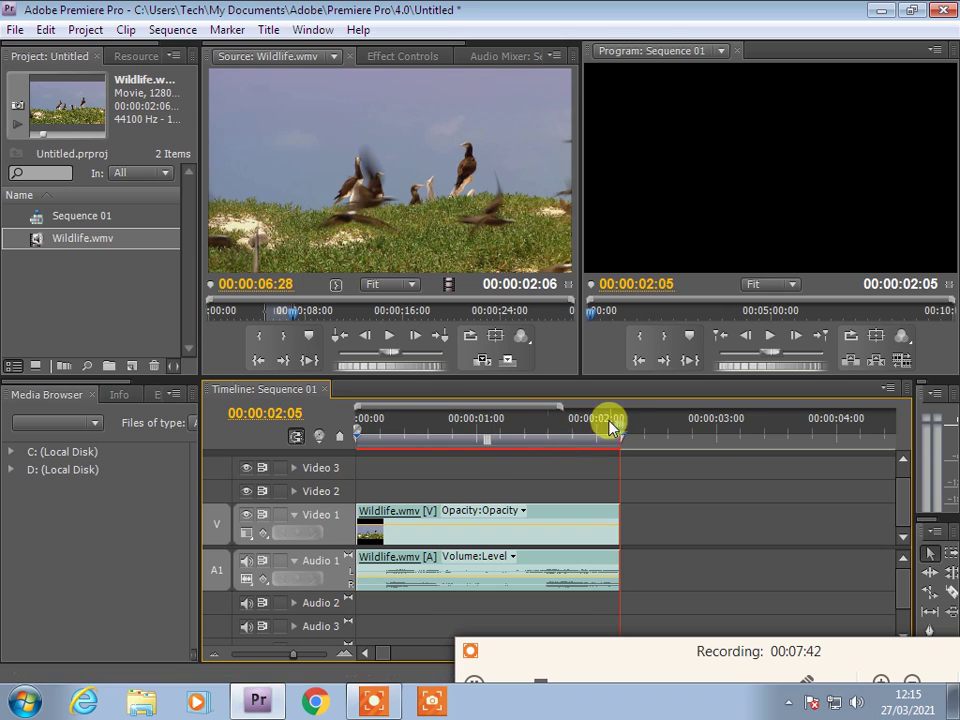
drag(631, 430, 338, 467)
key(space)
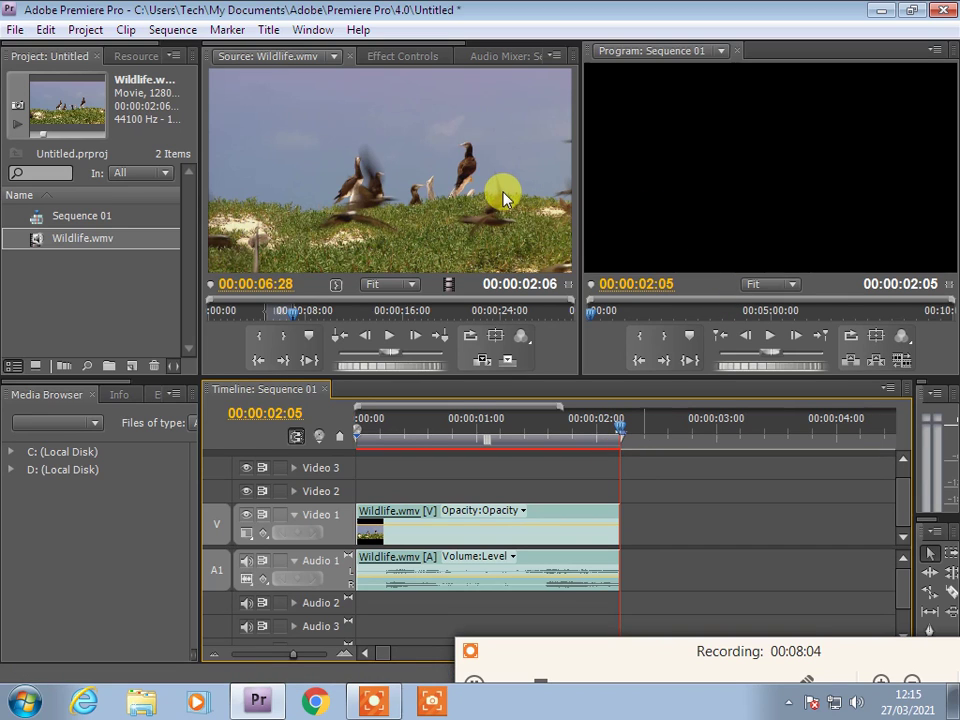
Step: Widen the Source monitor and delete the Wildlife.wmv clip with its linked audio from Sequence 01
click(542, 514)
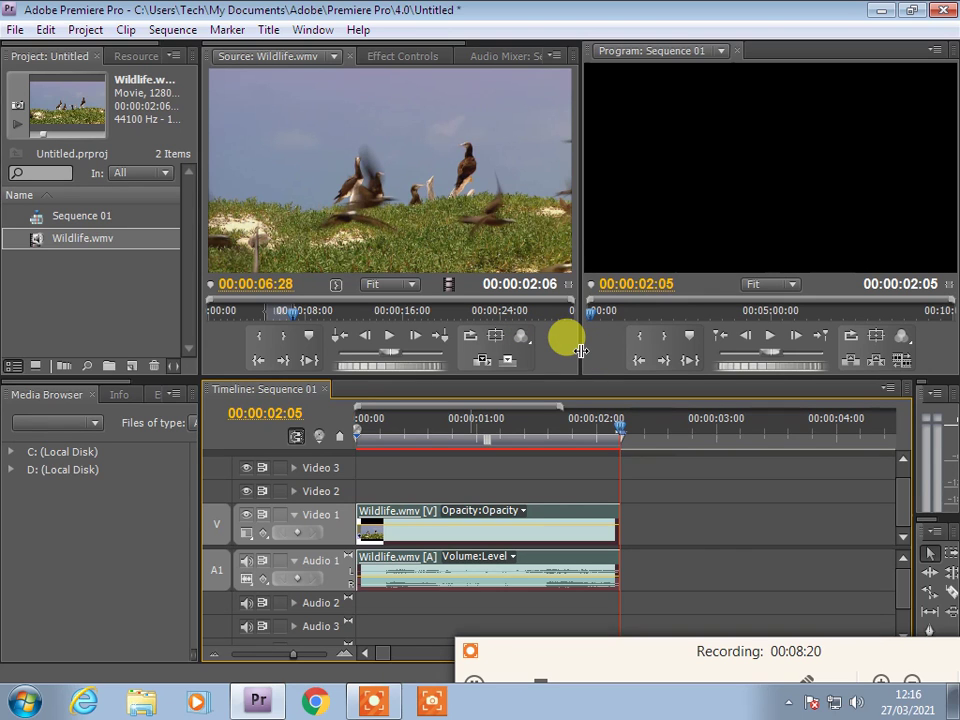
drag(581, 350, 670, 358)
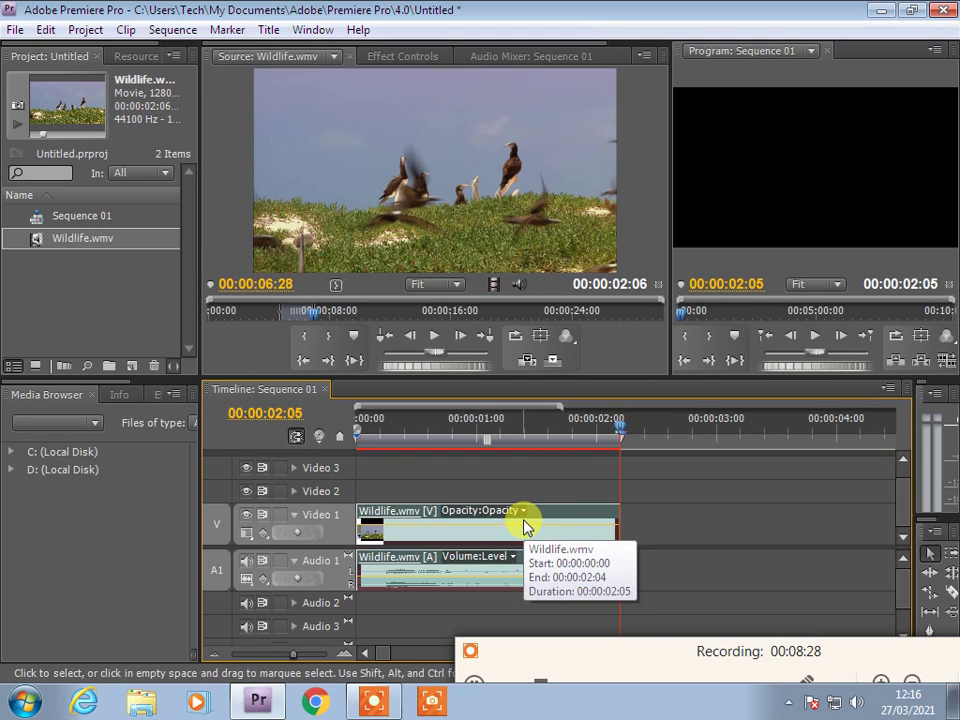
key(Delete)
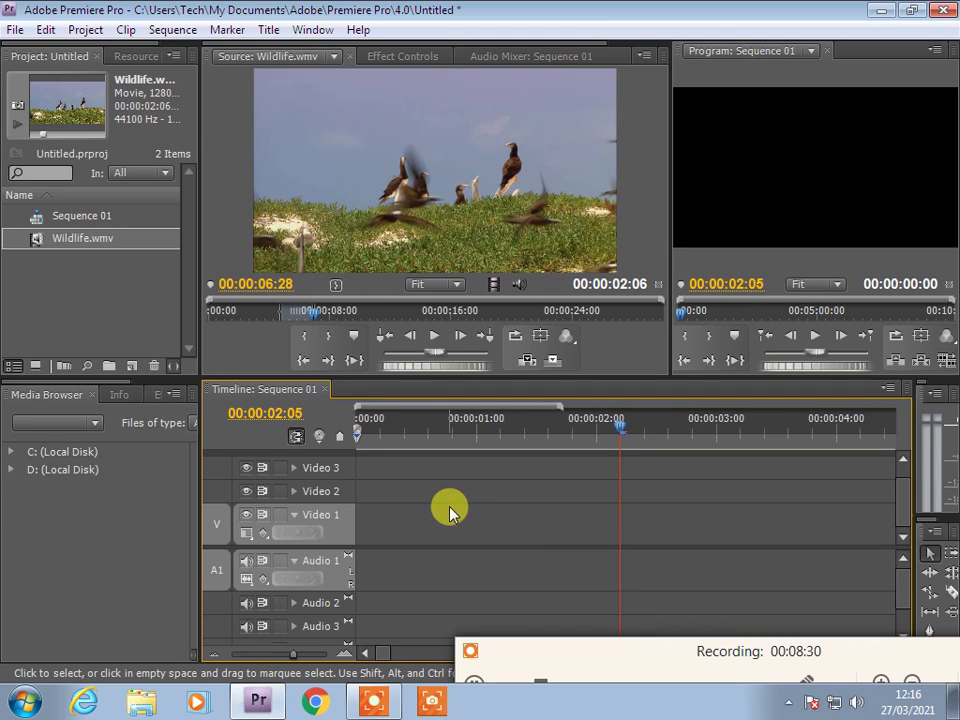
Step: Place the marked section's video only at the start of Video 1 and its audio only at the start of Audio 1
drag(494, 285, 358, 536)
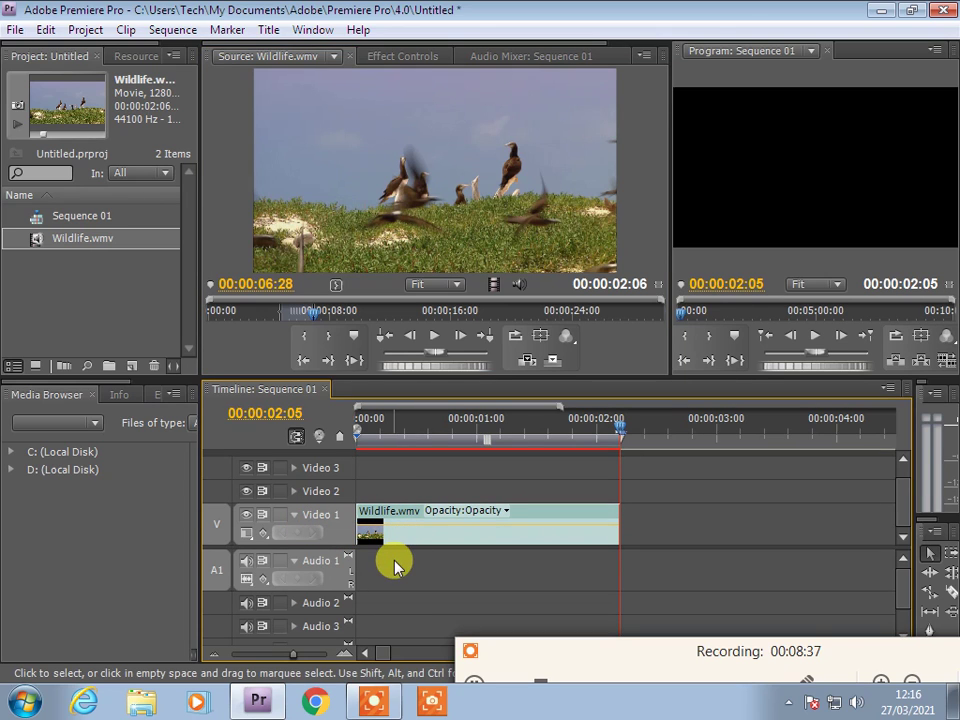
drag(517, 284, 363, 579)
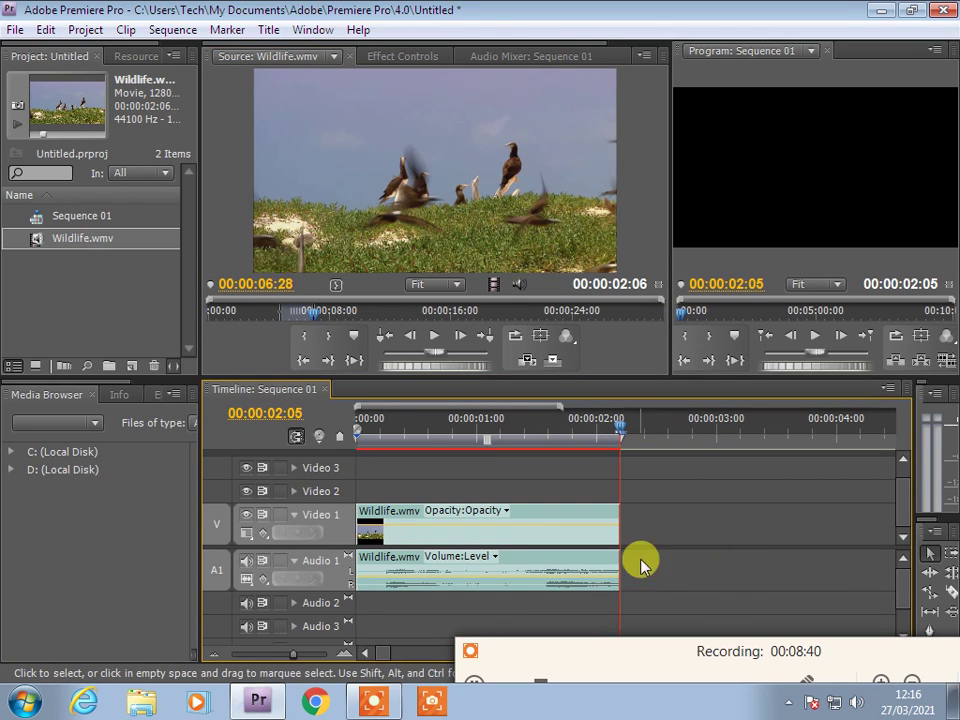
Step: Play the separate video and audio clips in Sequence 01 from the beginning, returning the playhead to 00:00:00:00 after playback
drag(602, 433, 349, 452)
key(space)
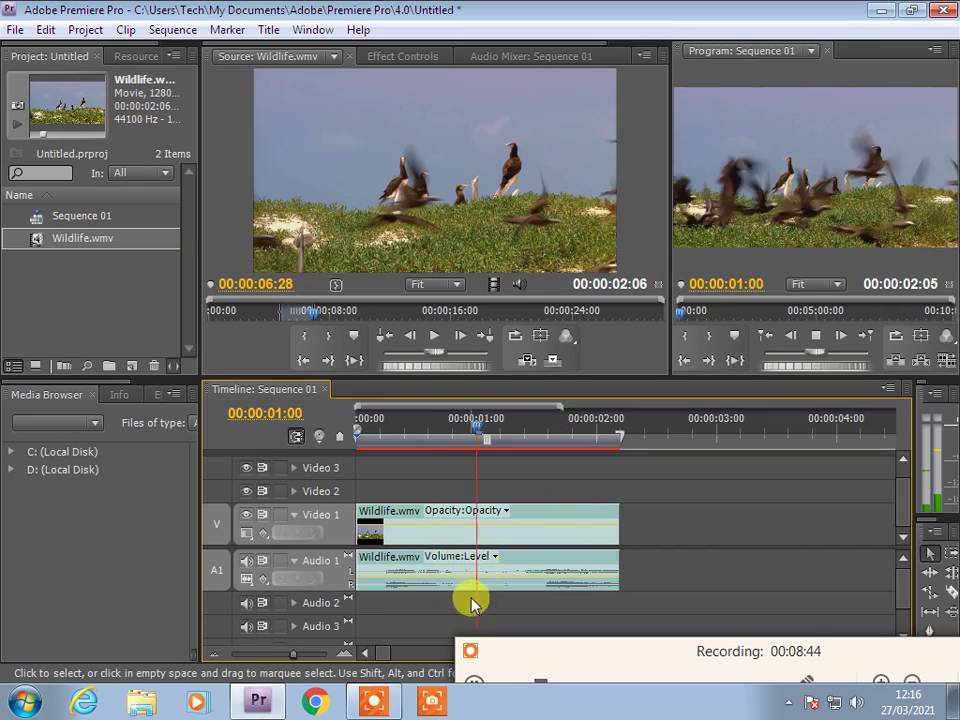
click(474, 686)
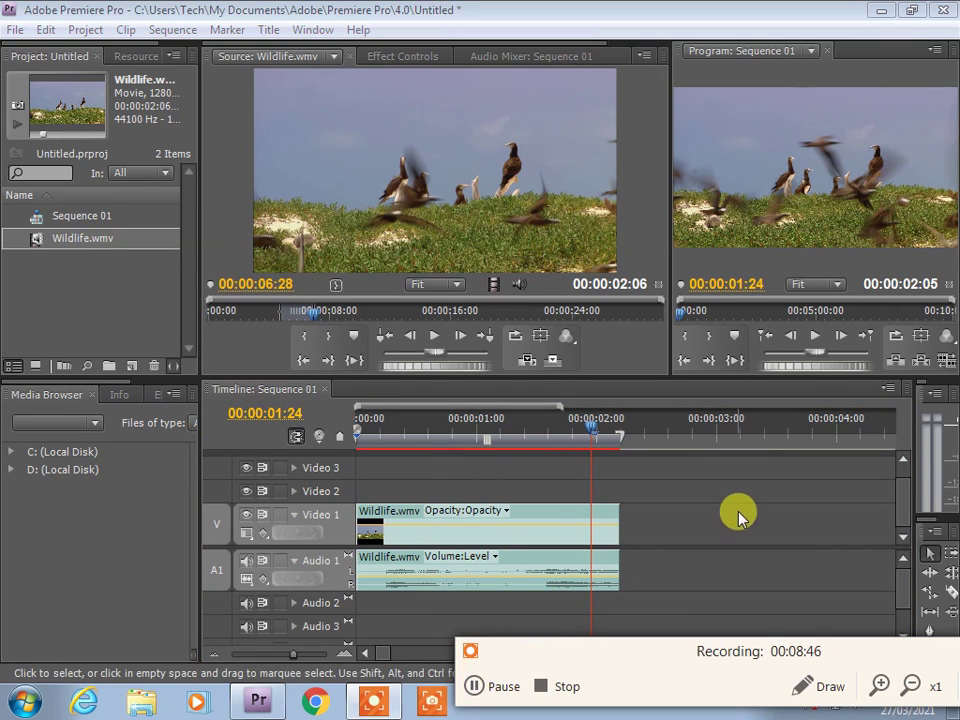
drag(594, 438, 328, 467)
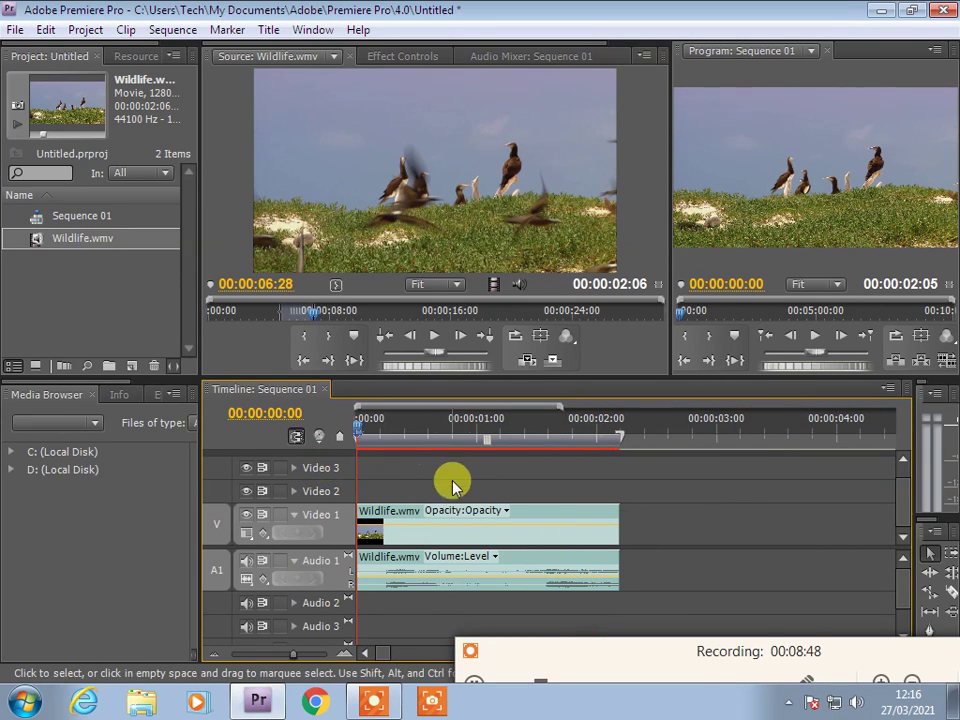
key(space)
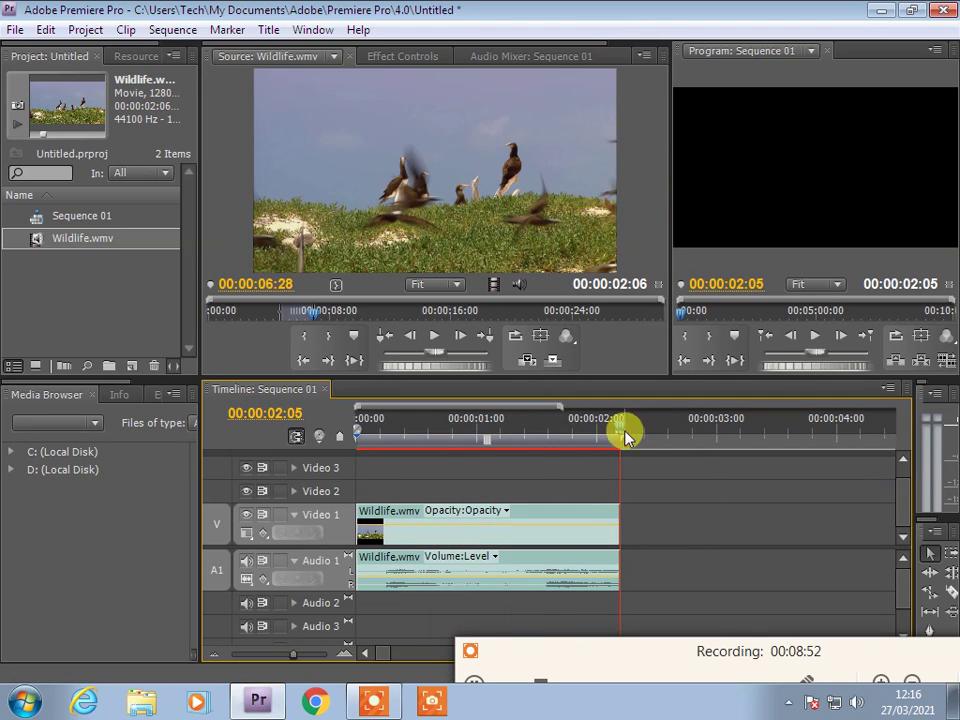
drag(620, 432, 357, 461)
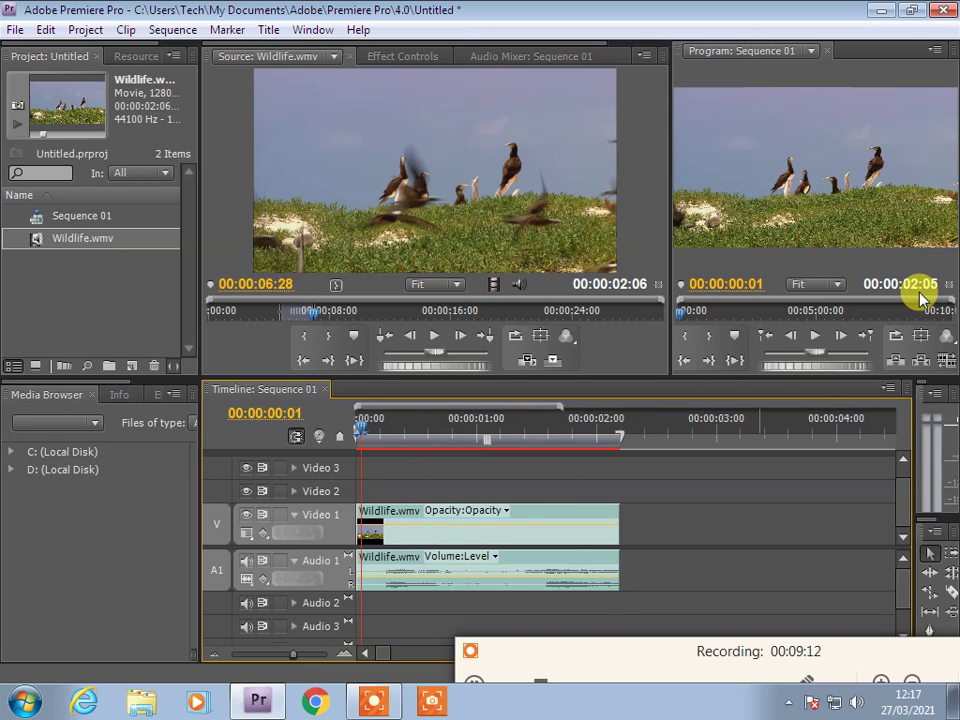
mouse_move(601, 436)
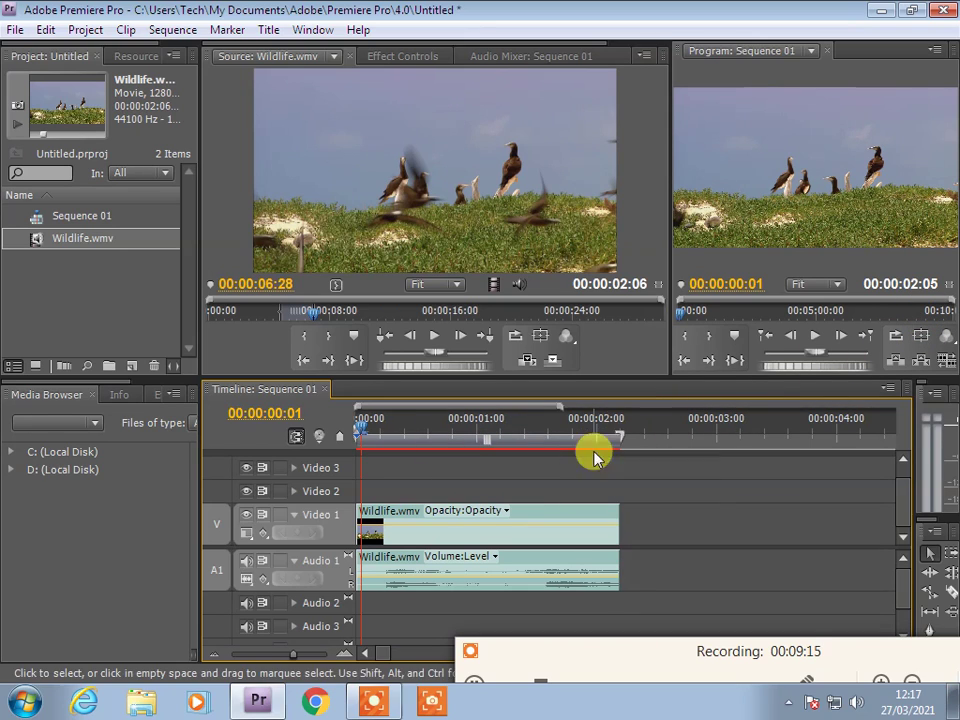
click(362, 429)
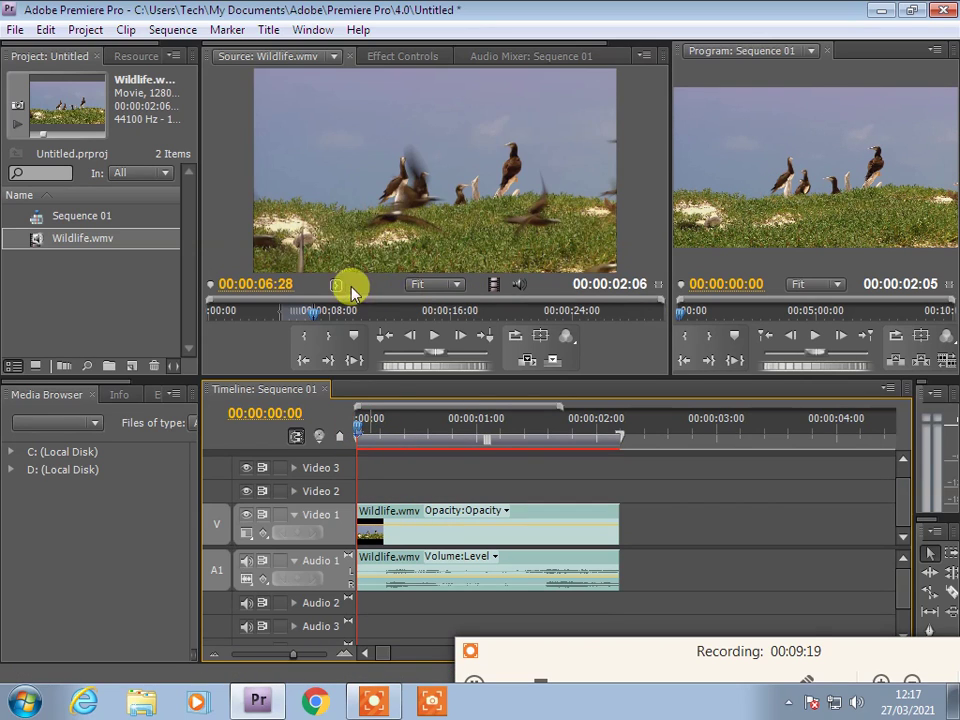
Step: Play the Wildlife.wmv source beyond its Out point into the seals shot and stop at 00:00:09:29
click(441, 336)
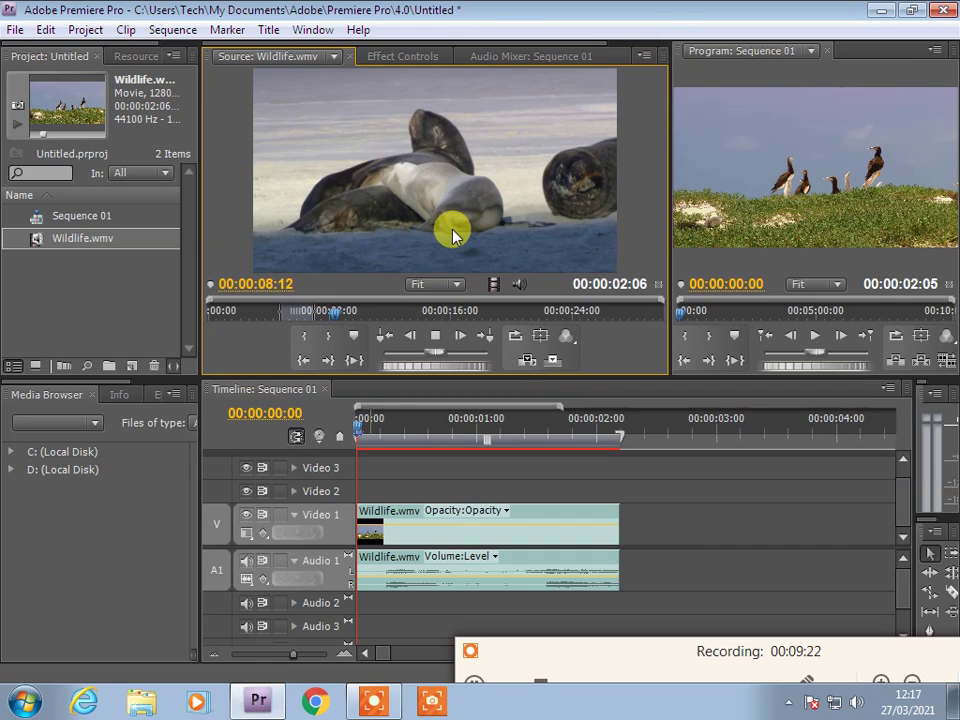
click(441, 336)
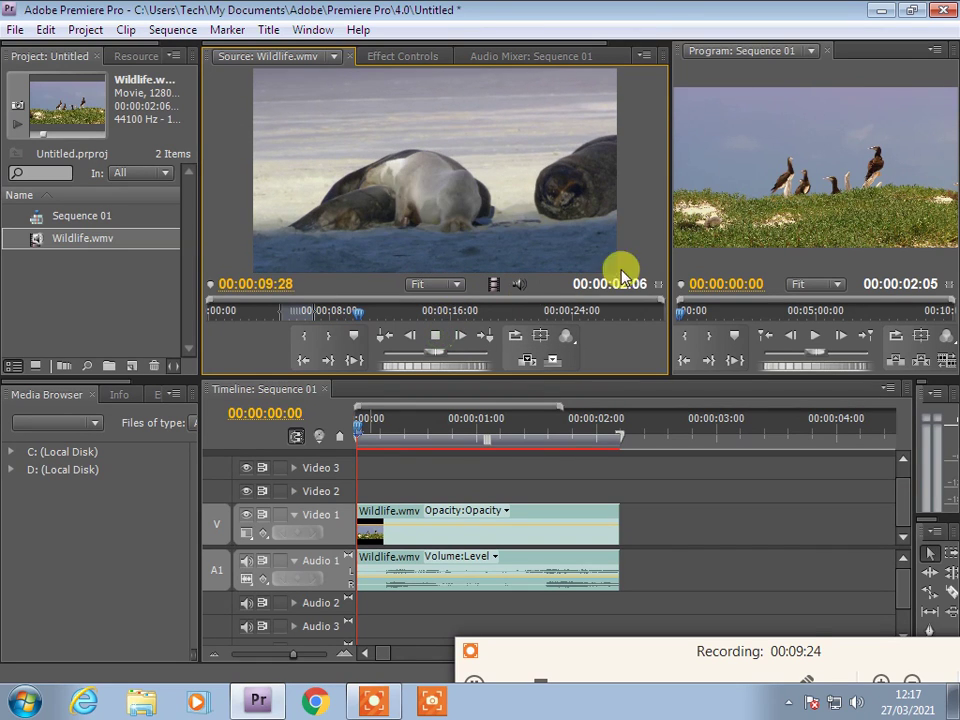
click(795, 217)
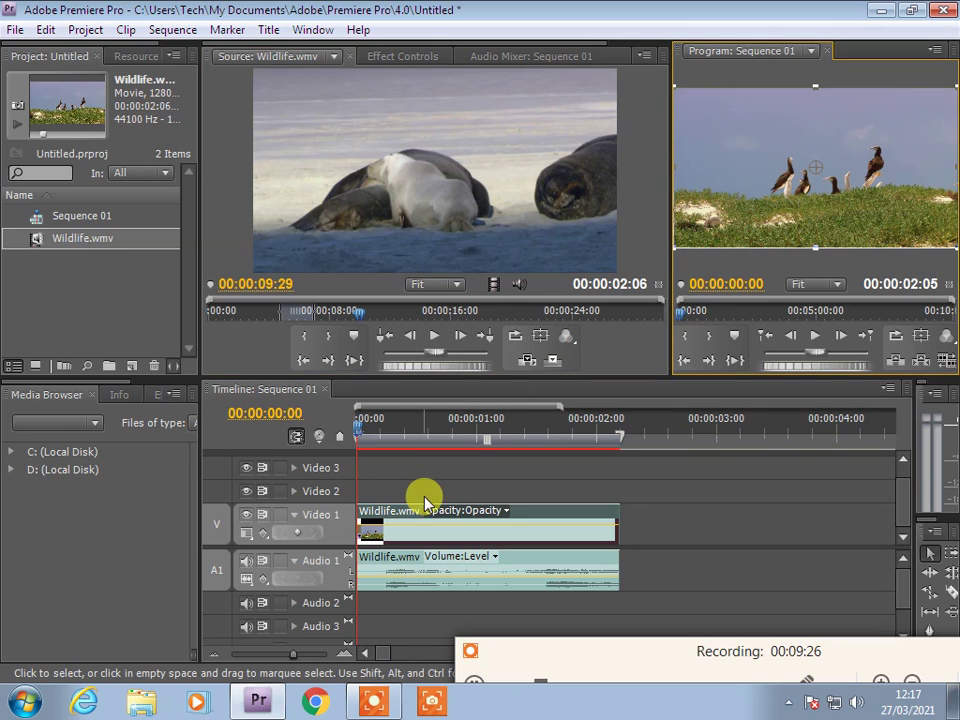
Step: Render the work area of Sequence 01 and replay the rendered clip from the beginning
click(417, 495)
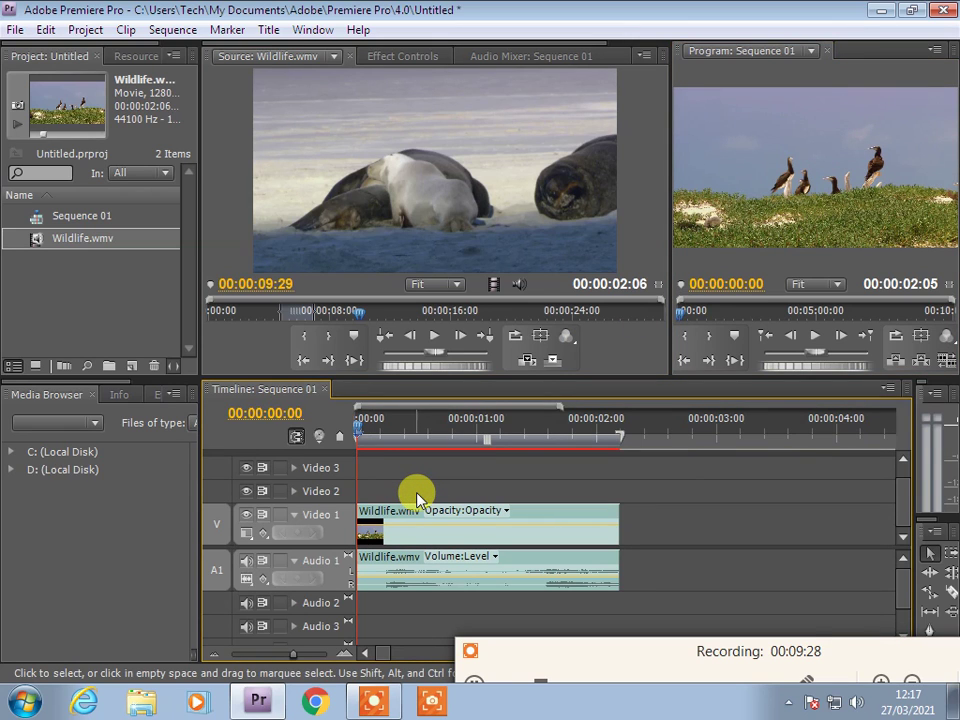
key(Return)
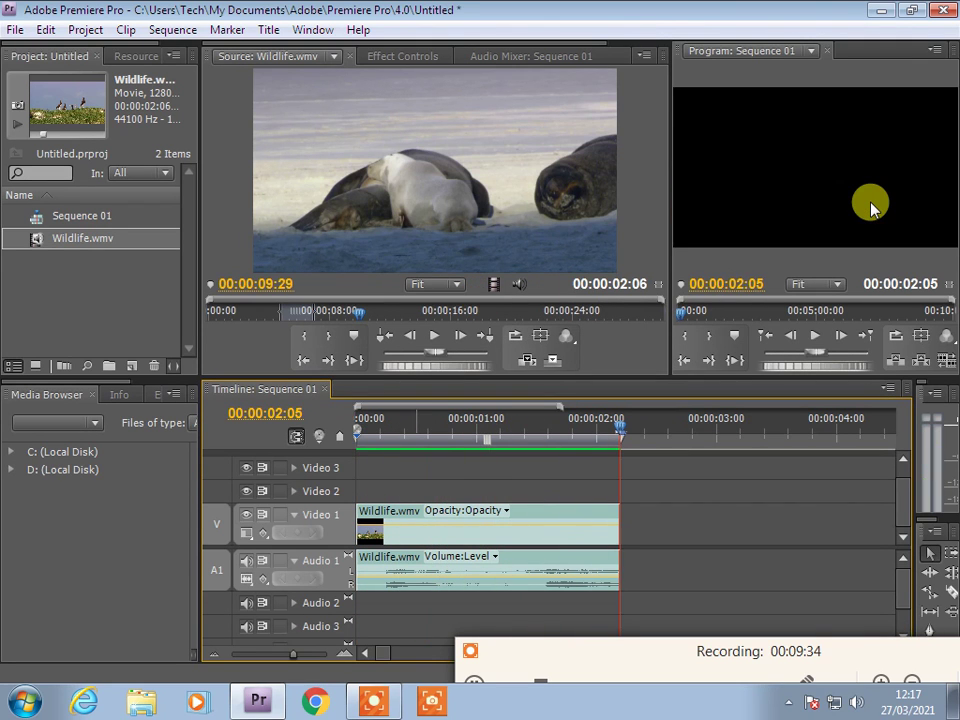
drag(622, 440, 318, 484)
key(space)
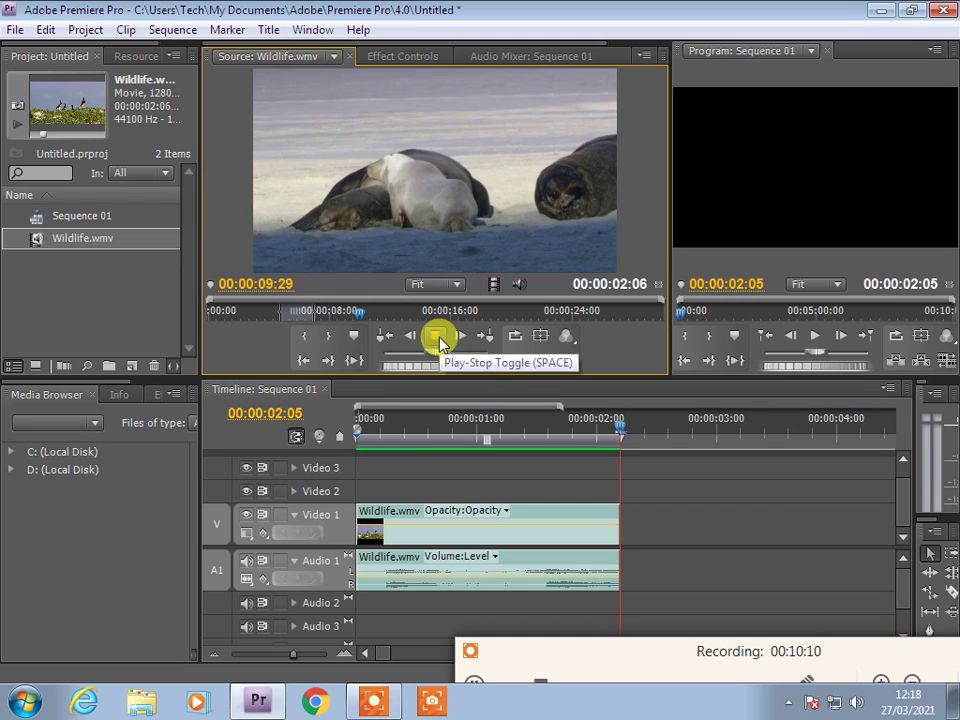
Step: Mark a 00:00:03:03 section of the white seabirds shot in the source and place it directly after the first clip on Video 1 and Audio 1
click(440, 338)
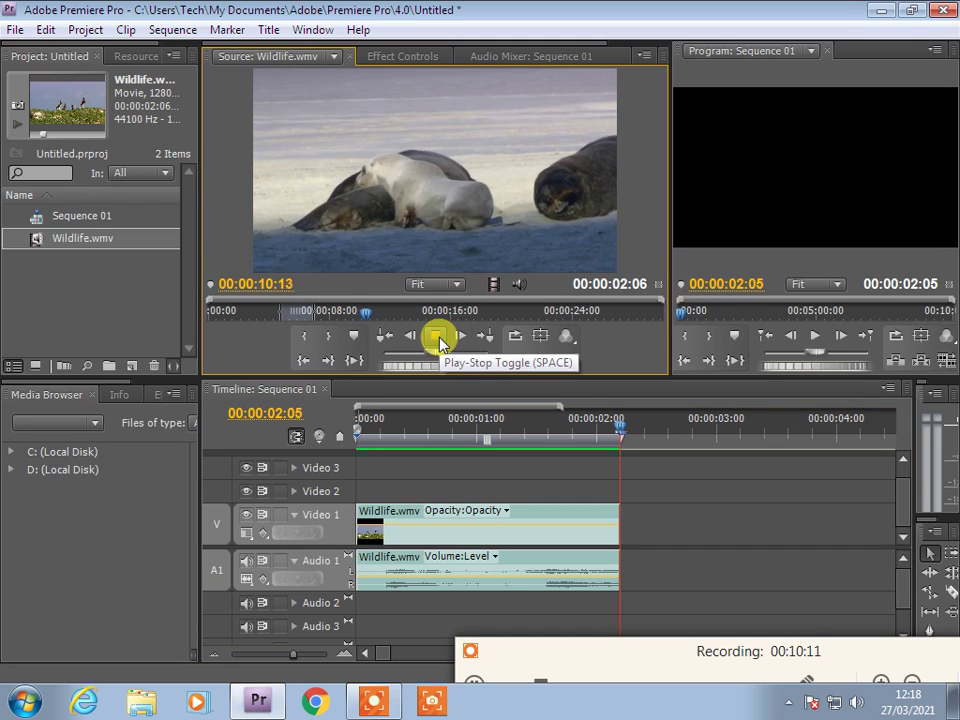
click(303, 342)
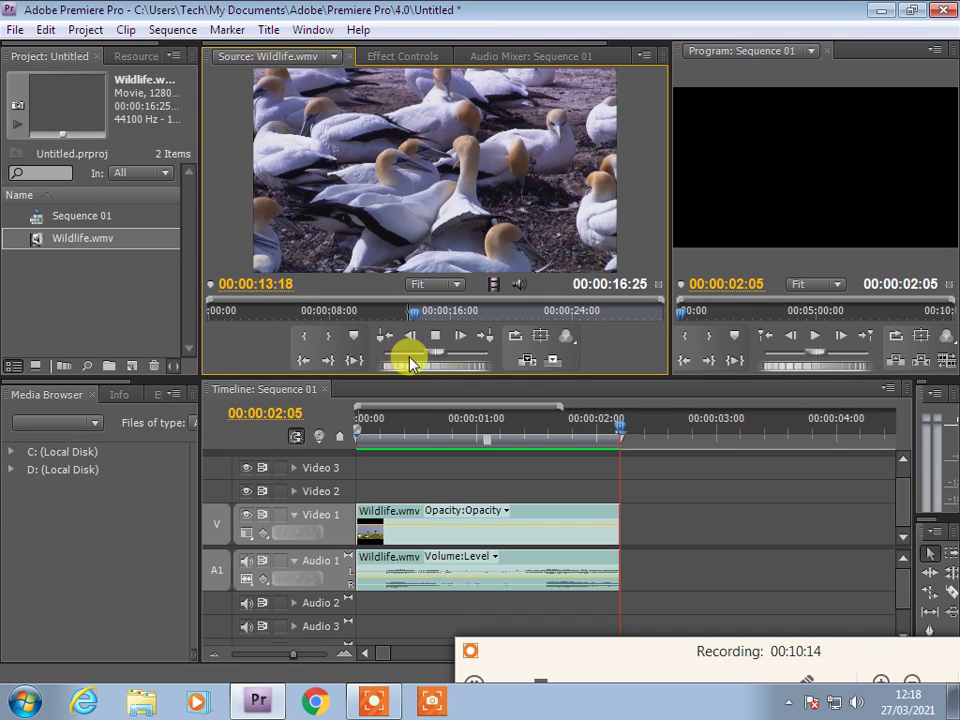
click(437, 343)
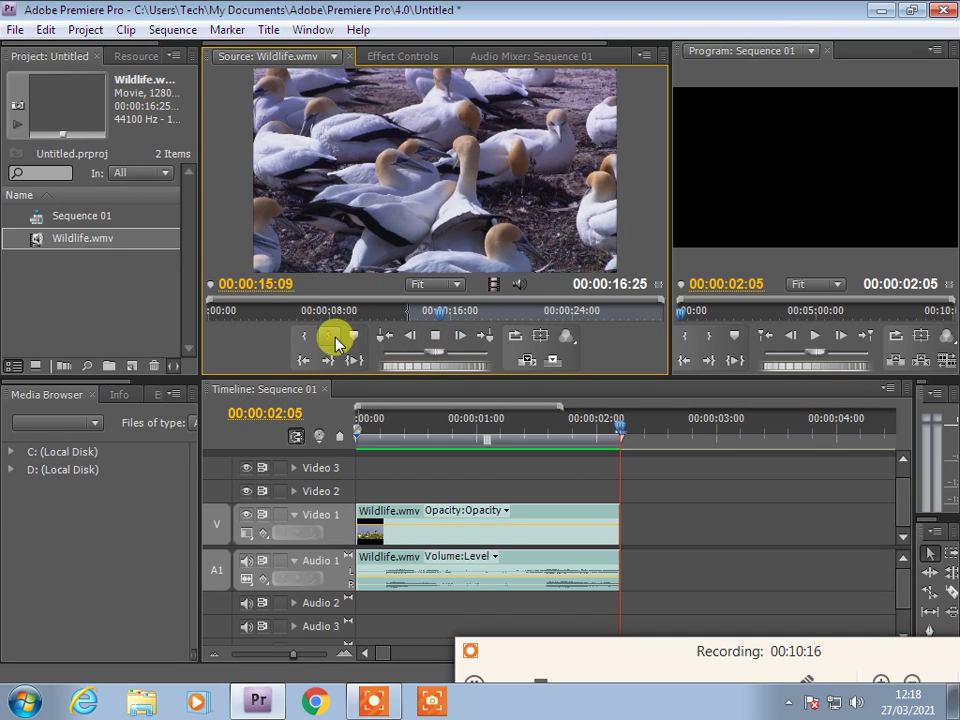
click(330, 337)
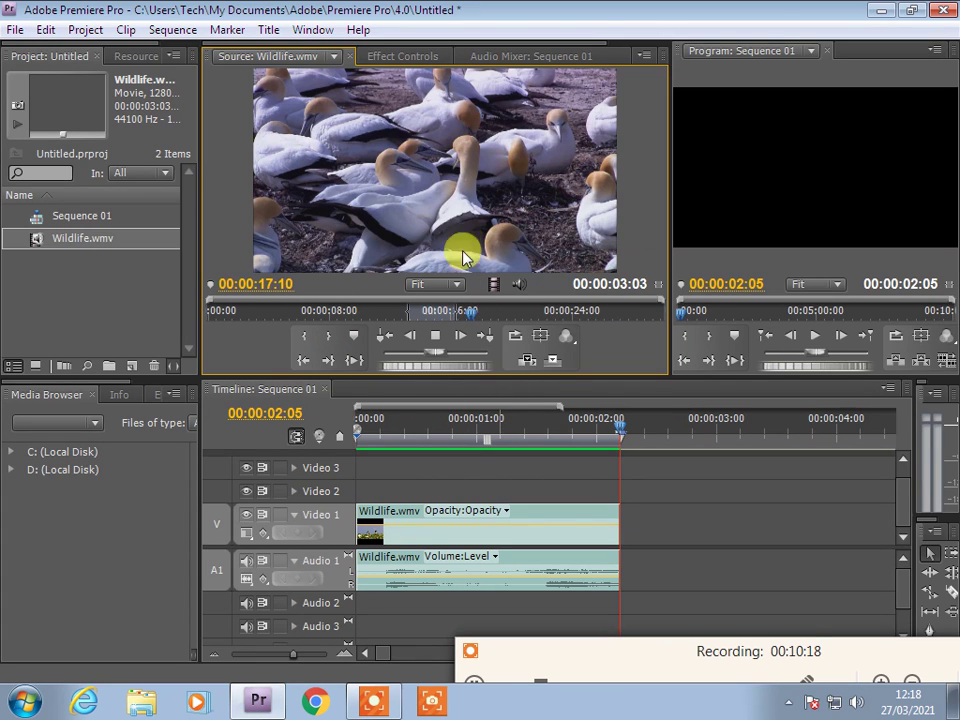
drag(447, 153, 634, 519)
Step: Play Sequence 01 through both clips and adjust the timeline zoom until both are fully visible with readable names
drag(621, 431, 362, 450)
key(space)
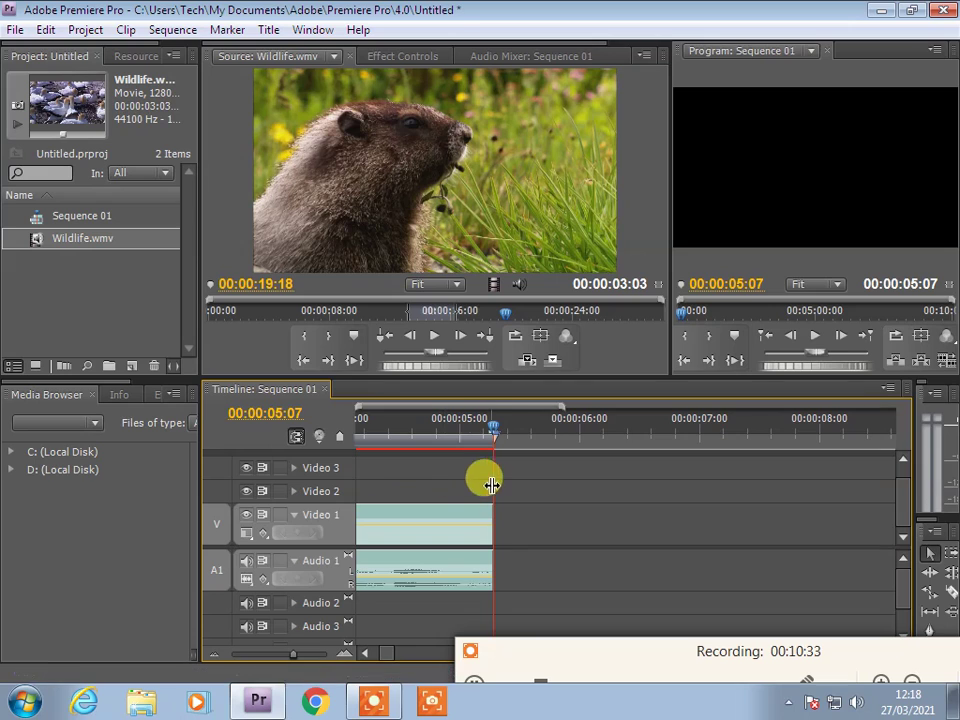
key(minus)
key(minus)
key(minus)
key(minus)
key(minus)
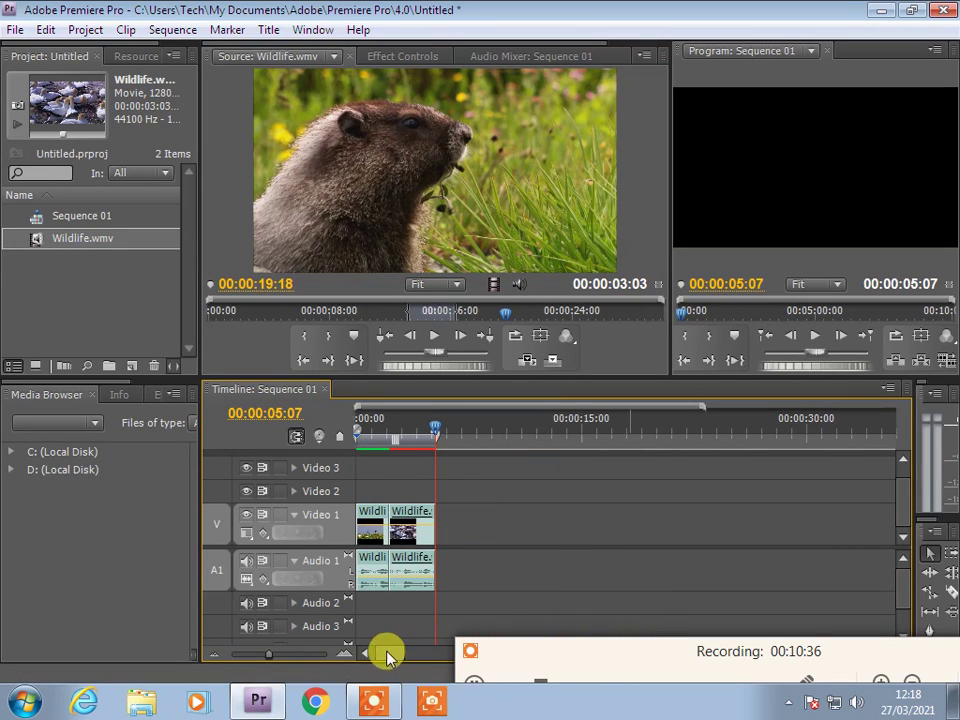
key(equal)
key(equal)
key(equal)
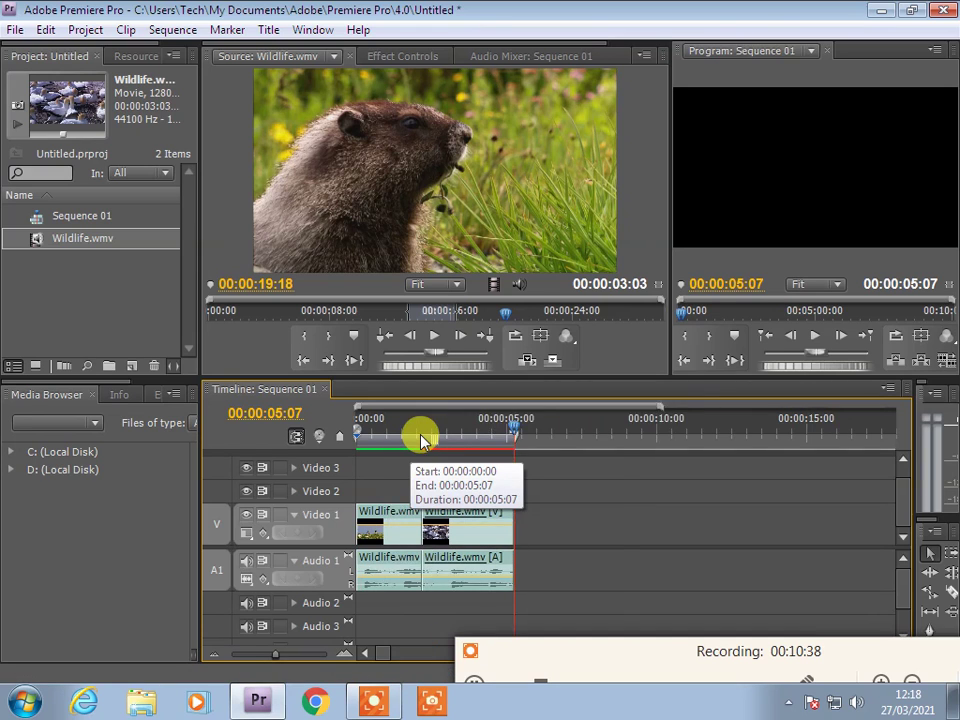
Step: Replay both clips from 00:00:00:00 and render the whole work area of Sequence 01
drag(628, 440, 315, 463)
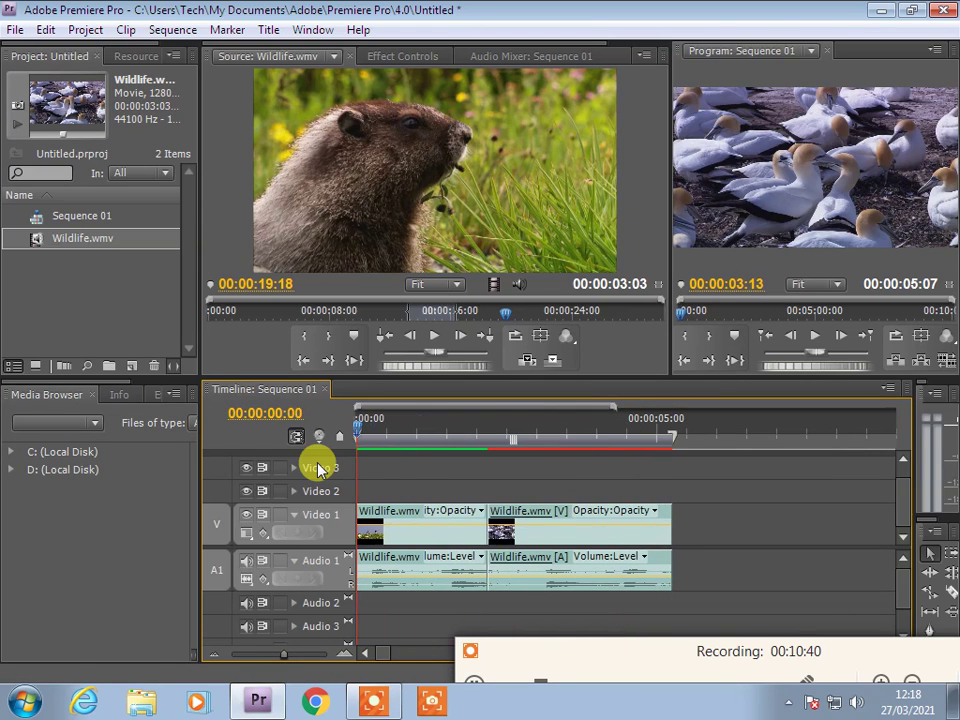
key(space)
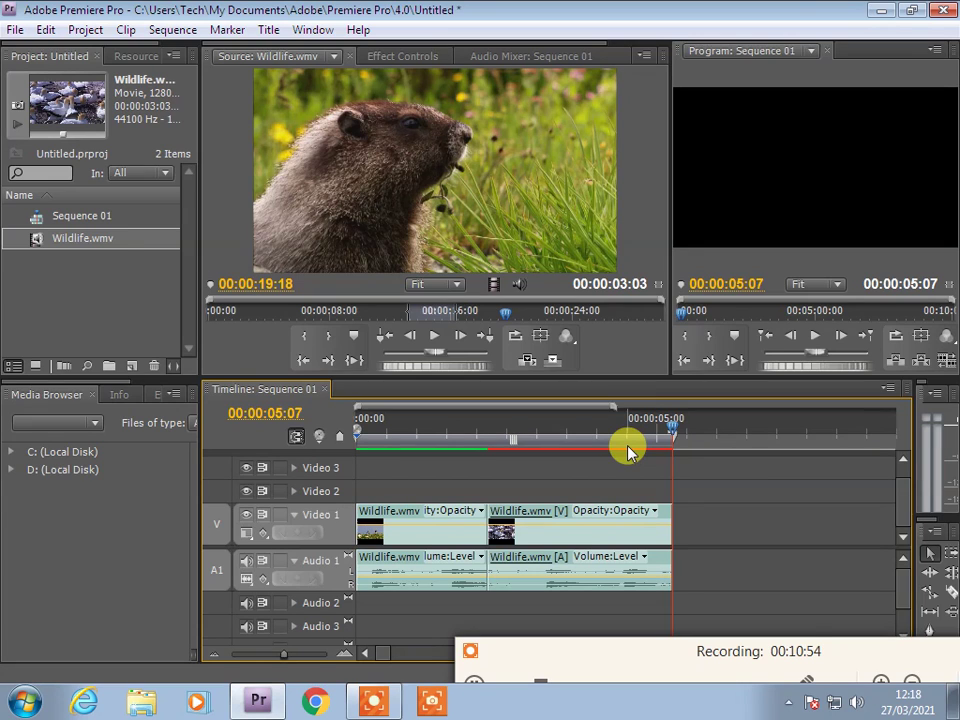
key(Return)
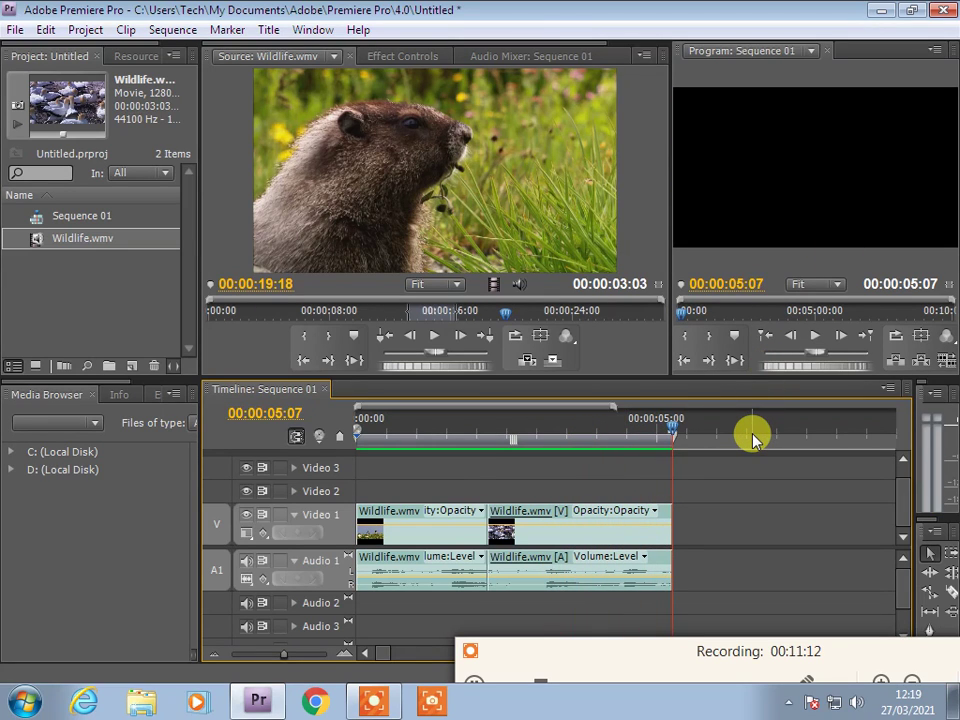
mouse_move(519, 568)
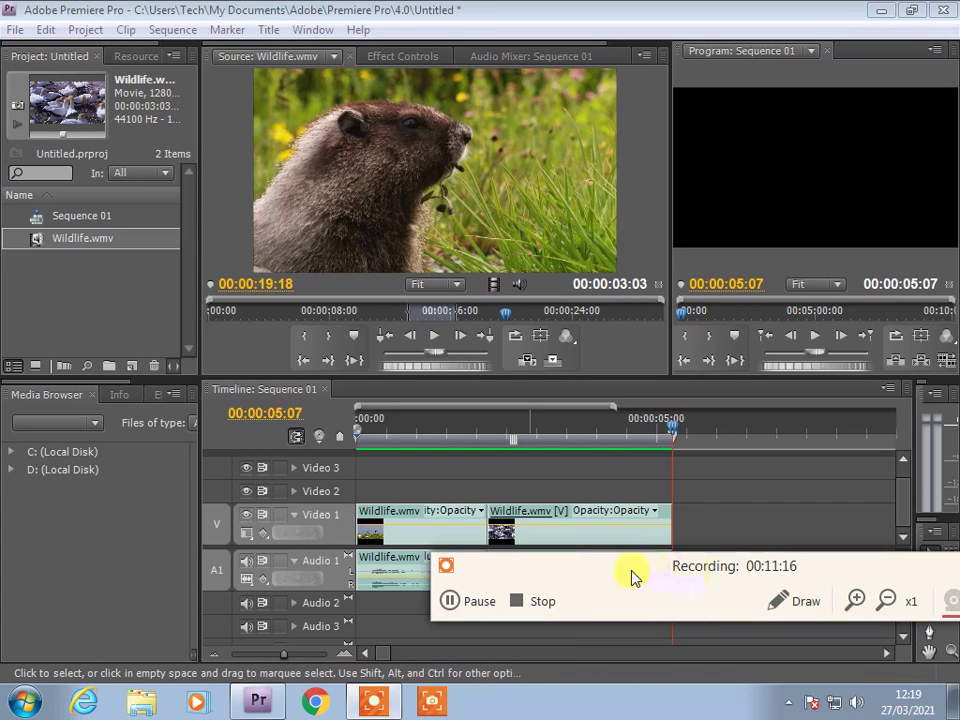
drag(604, 578, 555, 572)
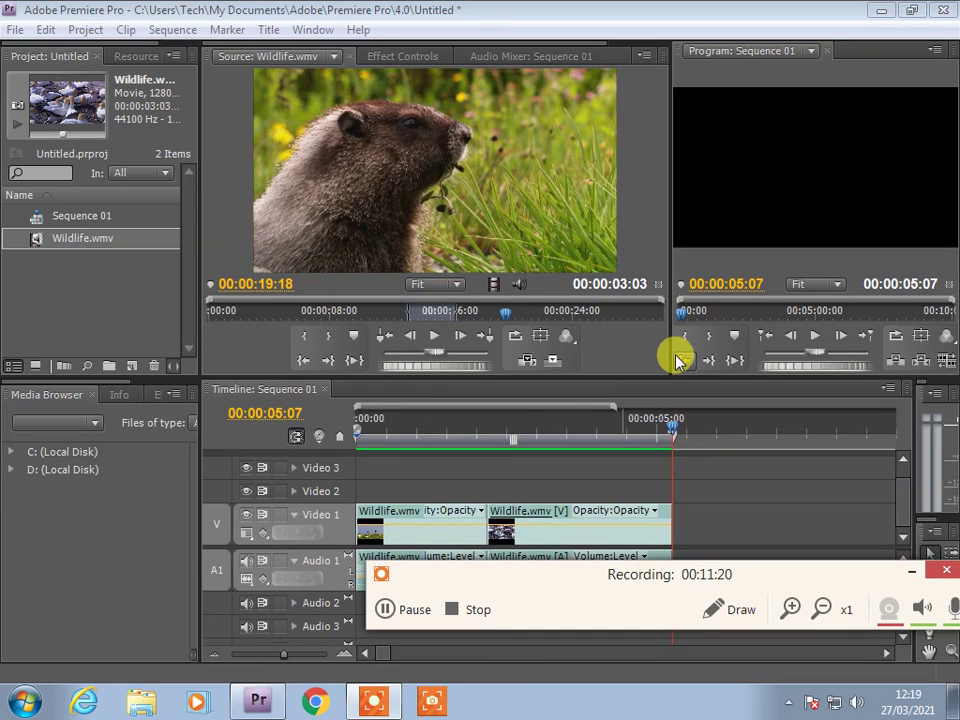